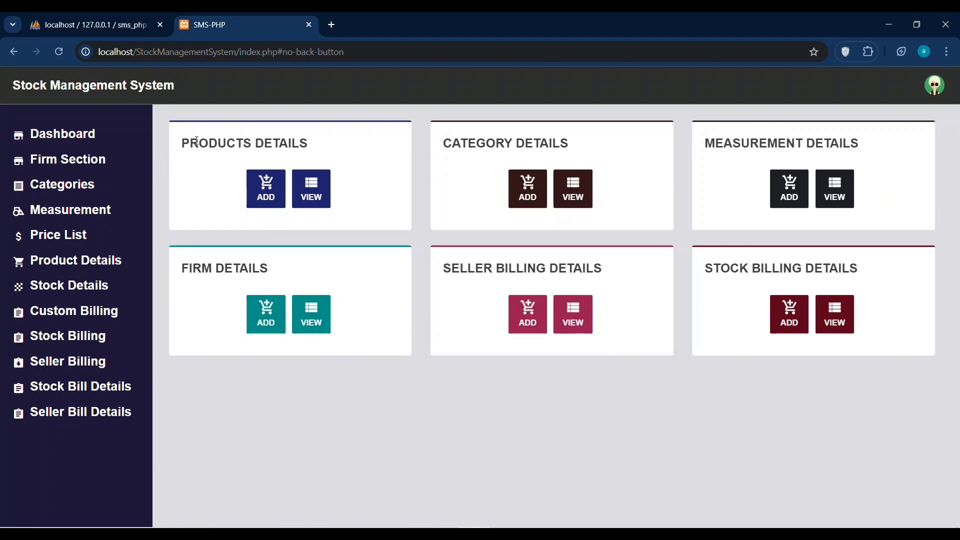
Go to Firm Details, pick out the Arrows firm, and start a new firm entry.
drag(184, 137, 357, 158)
click(384, 156)
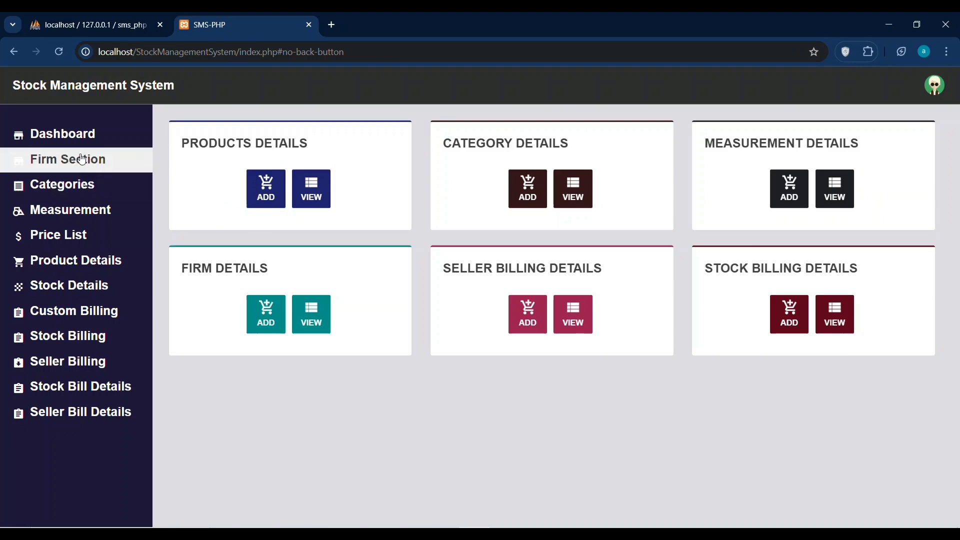
click(74, 159)
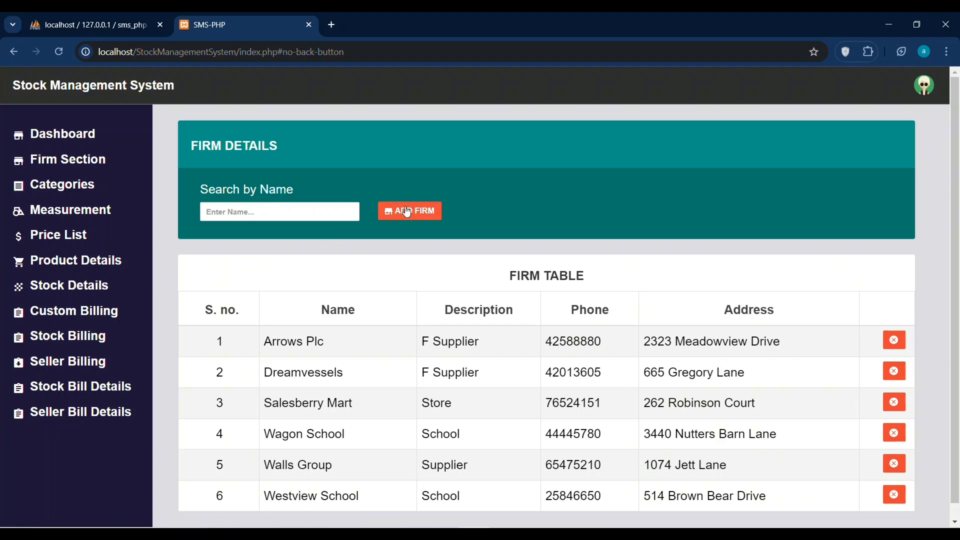
double_click(272, 341)
key(ctrl+c)
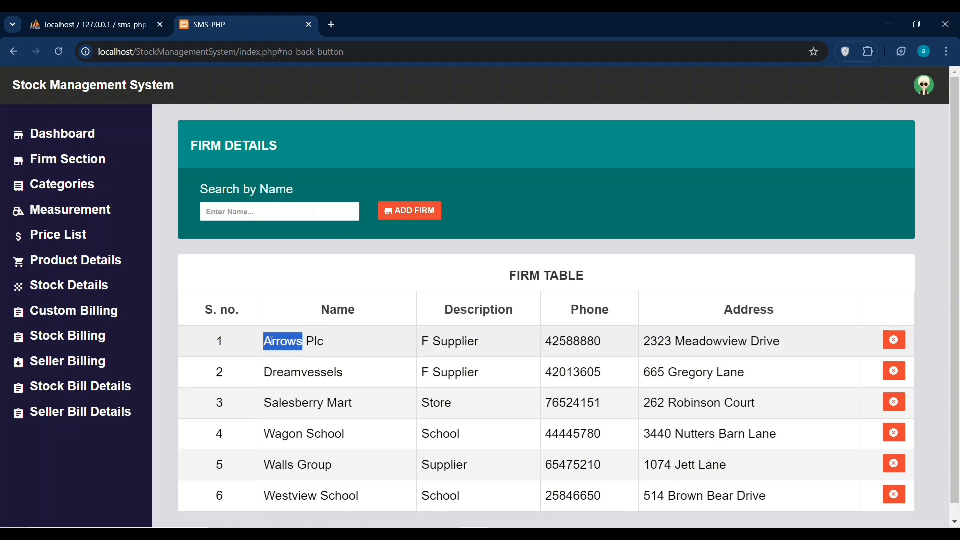
click(415, 211)
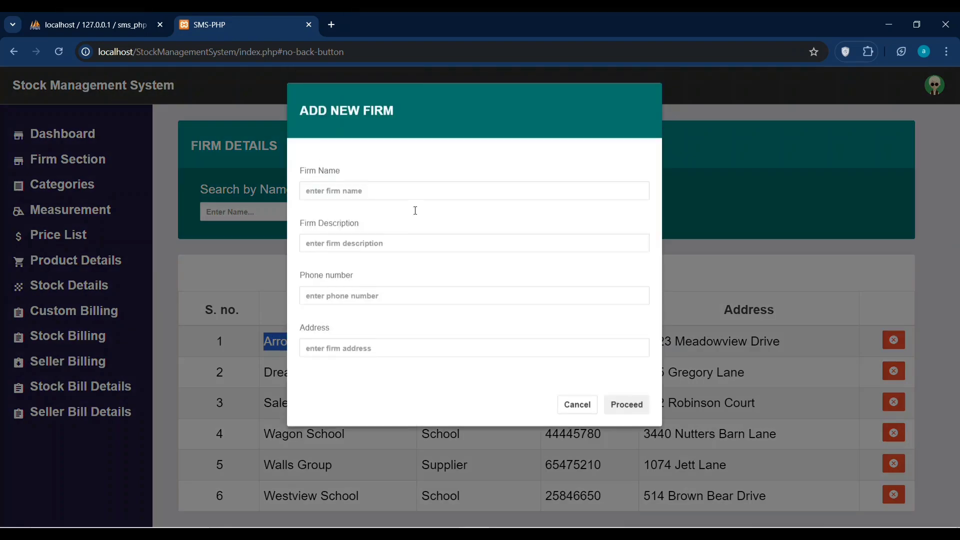
Create firm 'Arrows Firm' described 'ArrowsArrows', with its phone number and address.
click(326, 191)
key(ctrl+v)
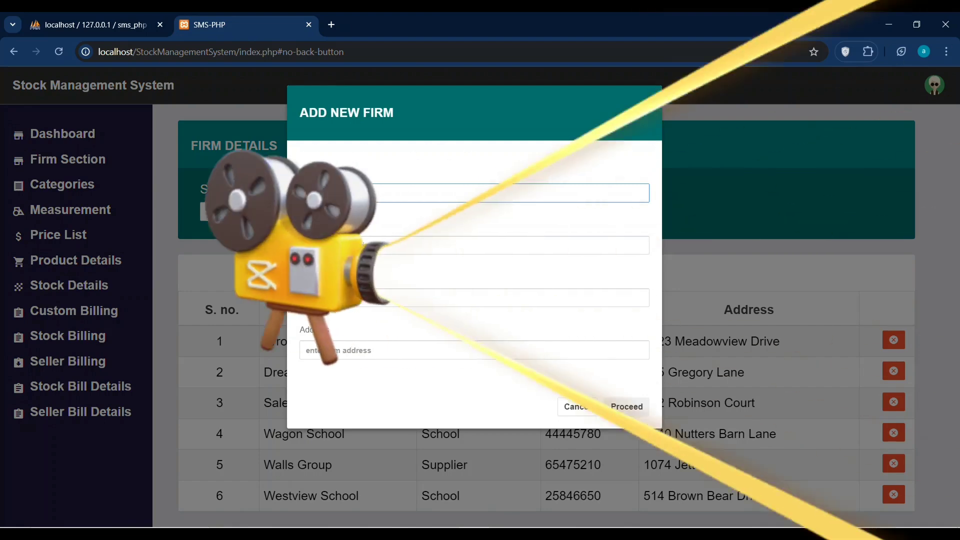
text(firm)
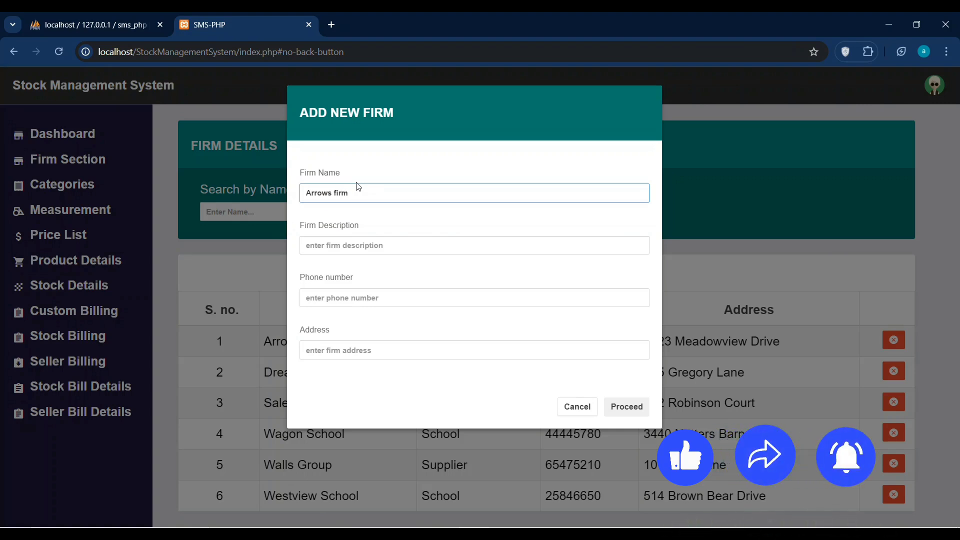
click(331, 249)
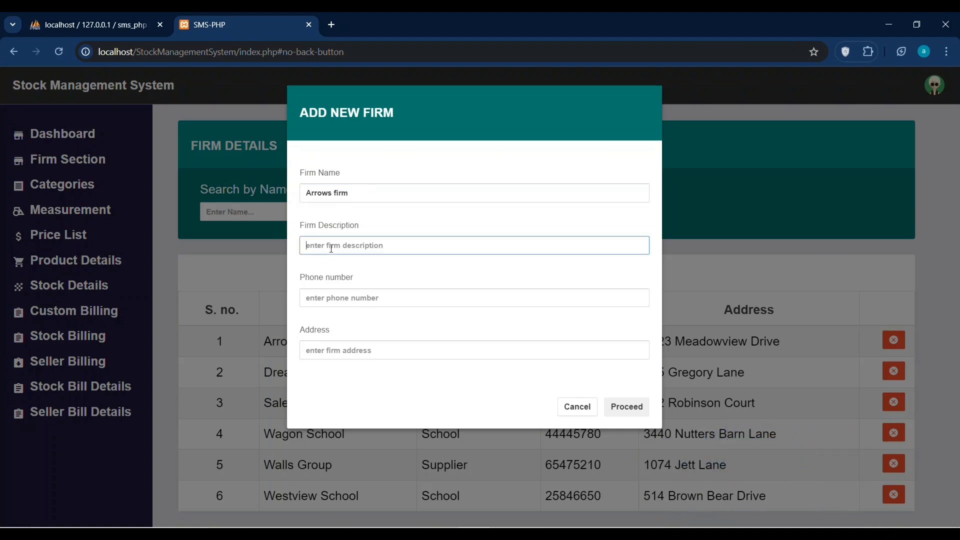
key(ctrl+v)
key(ctrl+v)
click(333, 300)
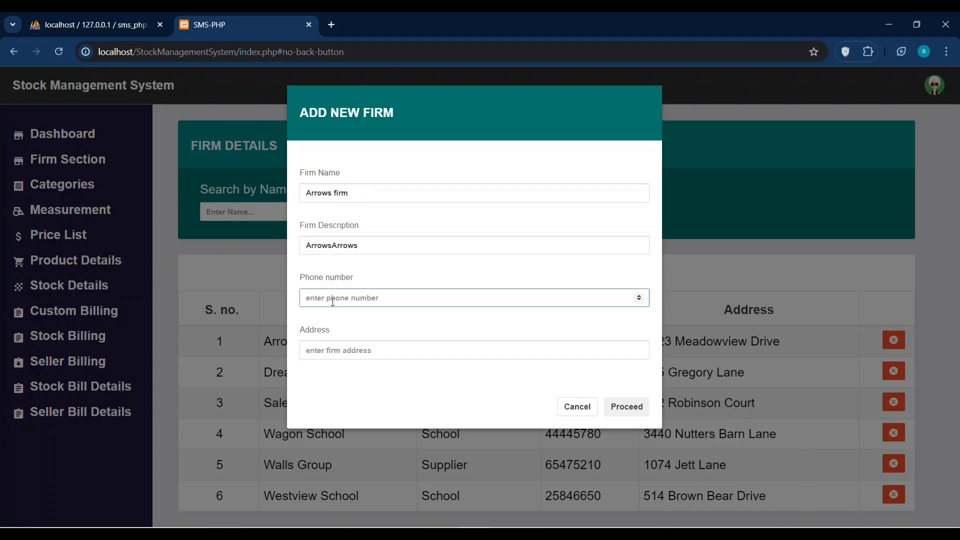
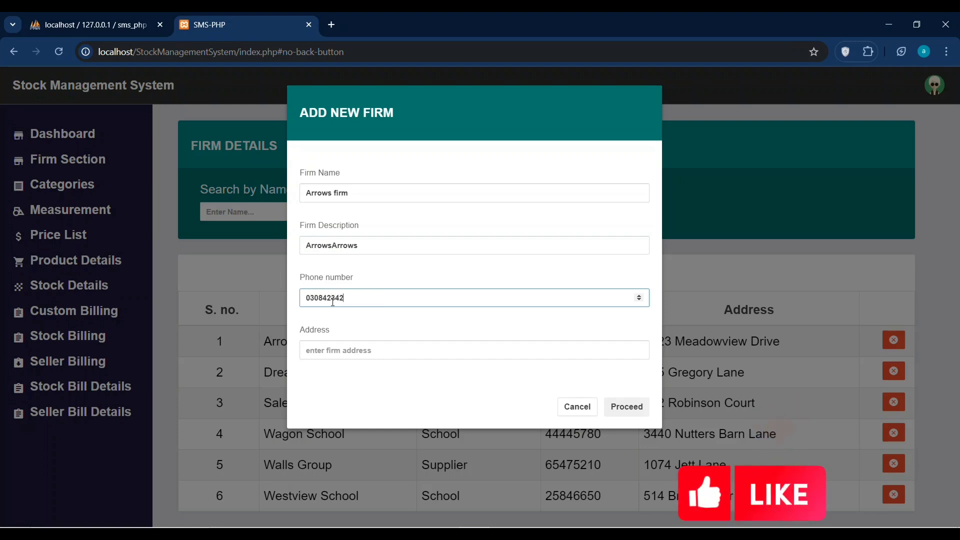
click(344, 350)
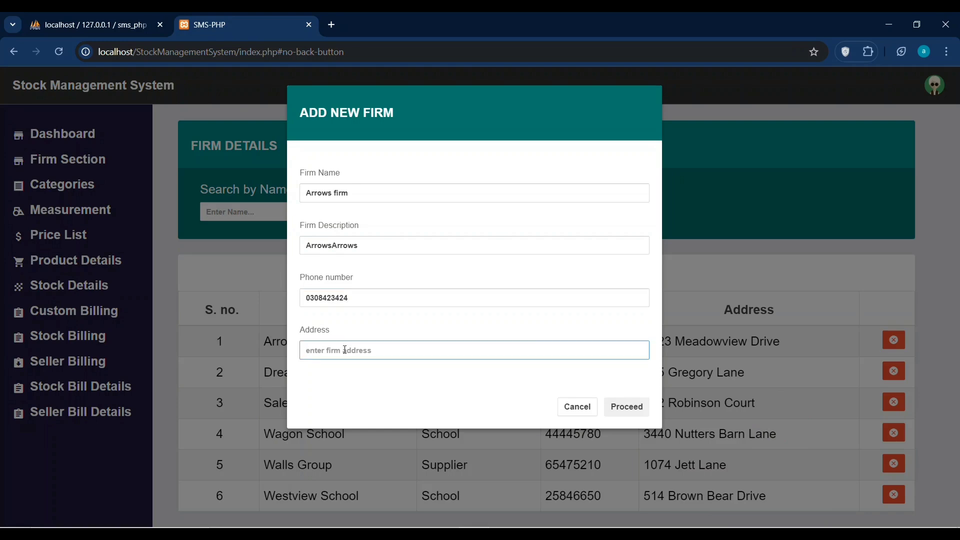
text(kahia)
click(629, 413)
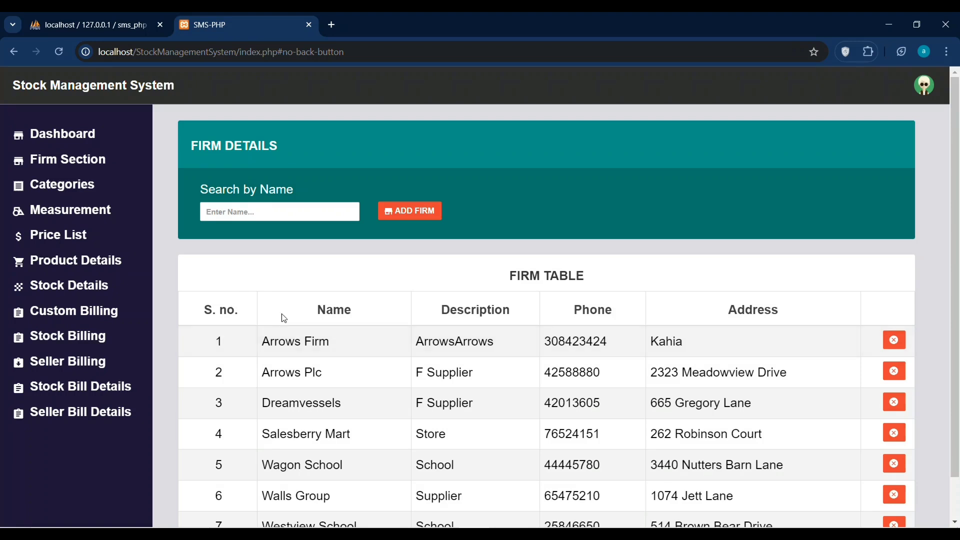
Search firms by name 'Arrows', highlight the Arrows Firm entry, then go to Category Details.
click(348, 211)
text(Arrows)
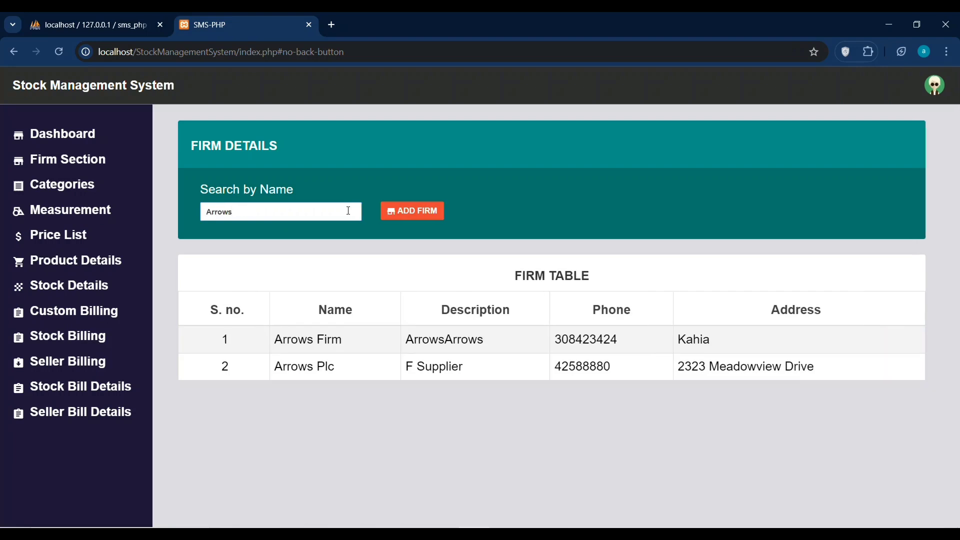
click(326, 343)
drag(326, 343, 354, 343)
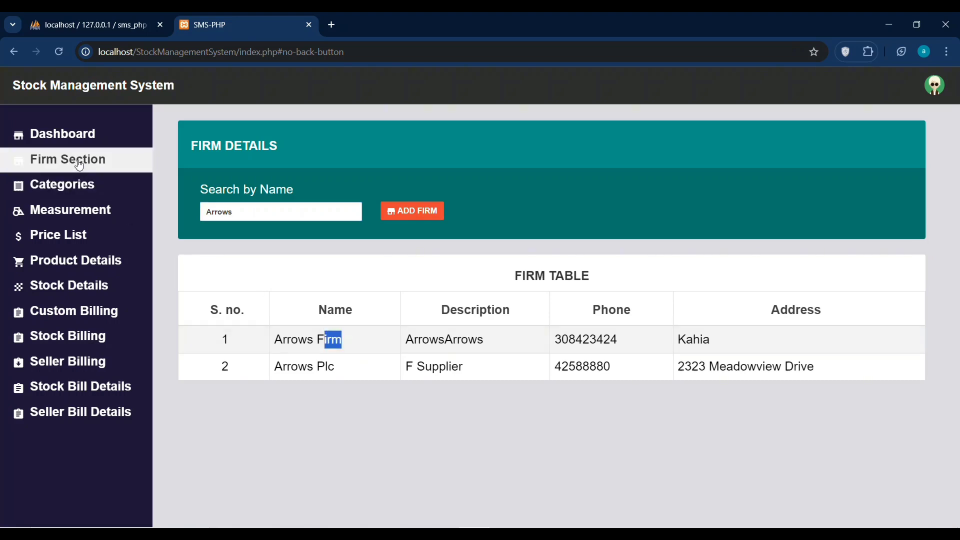
click(77, 186)
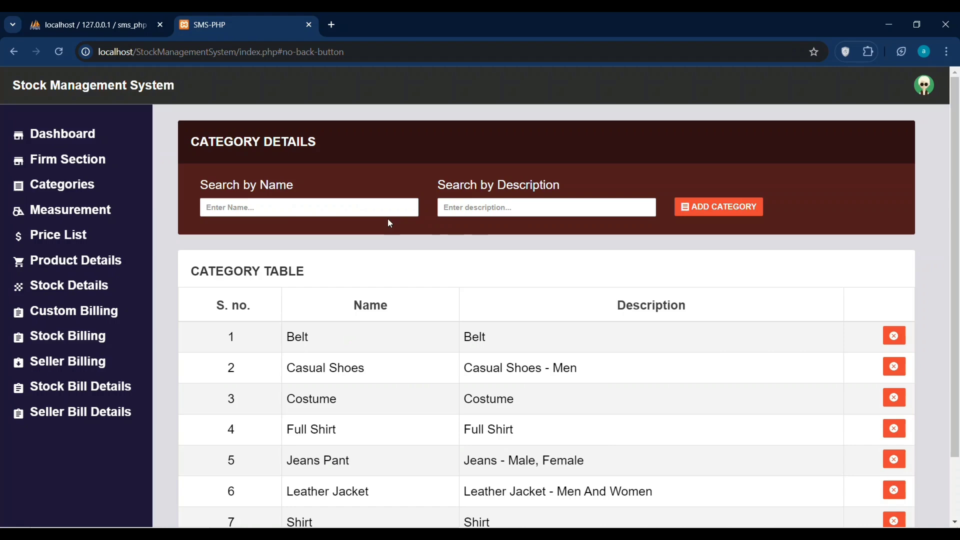
Add a category named 'Arrows' with description 'Arrows'.
click(710, 207)
click(368, 197)
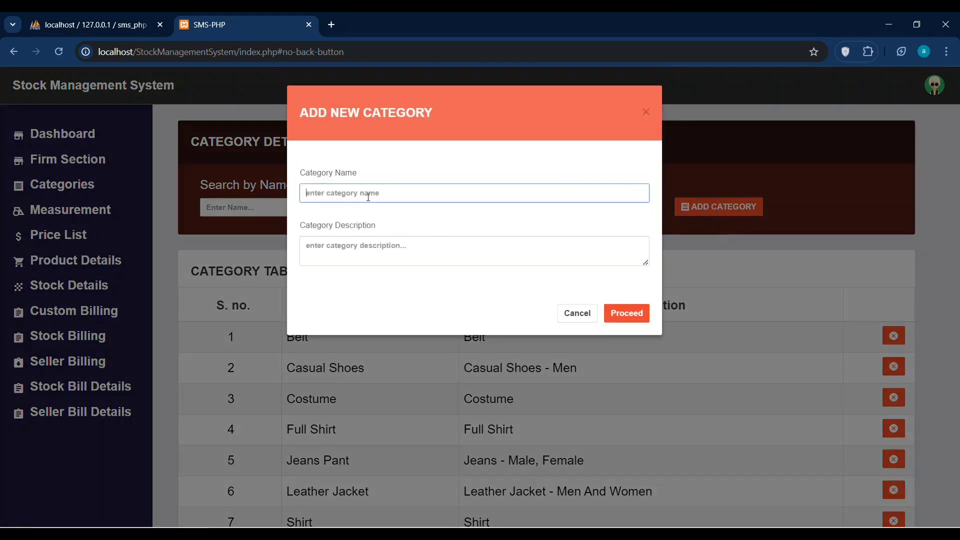
text(Arrows)
click(370, 247)
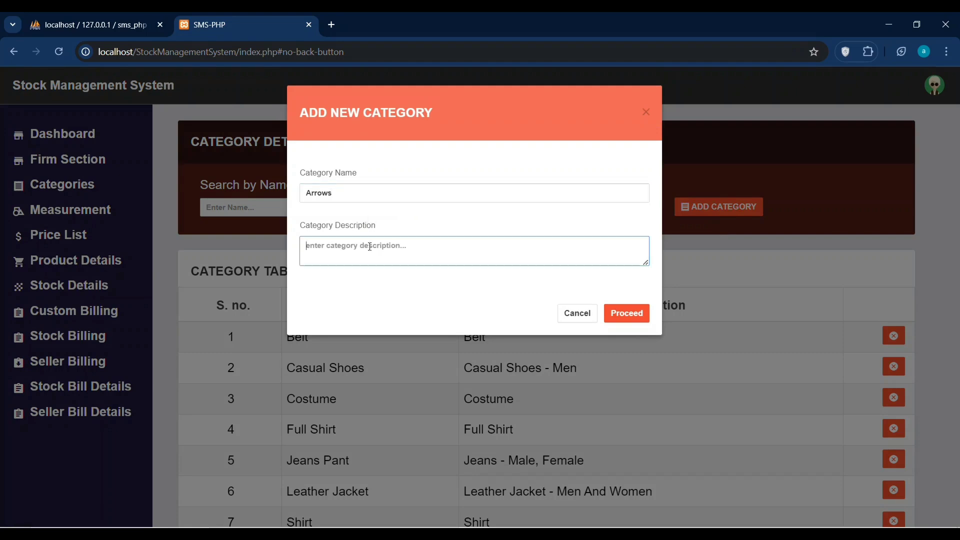
text(Arrows)
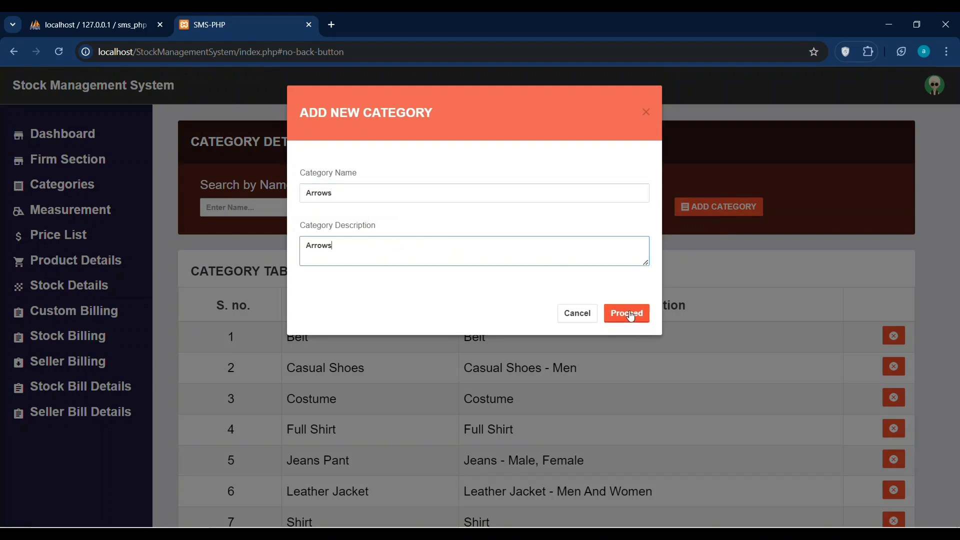
click(626, 313)
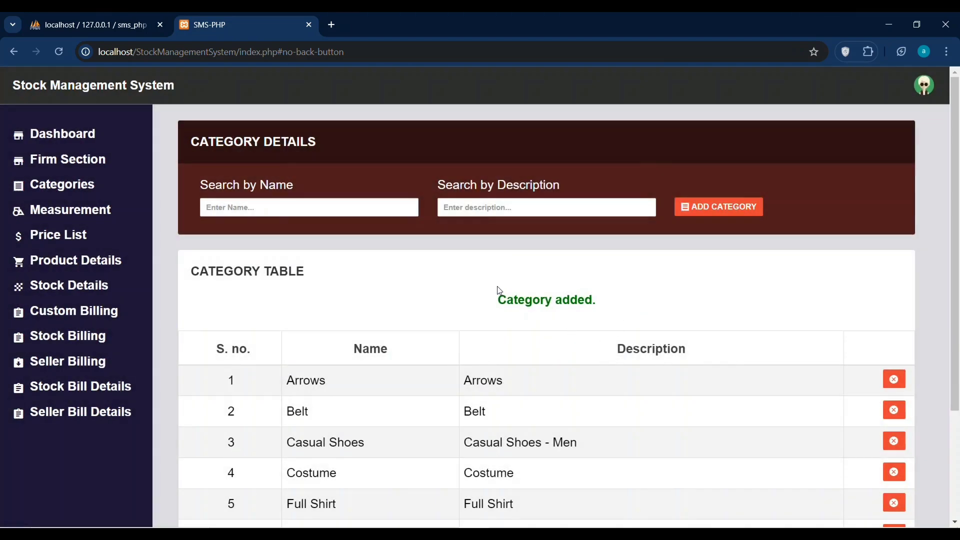
Check the 'Category added.' confirmation in the list, then go to Measurement Details.
drag(494, 298, 606, 295)
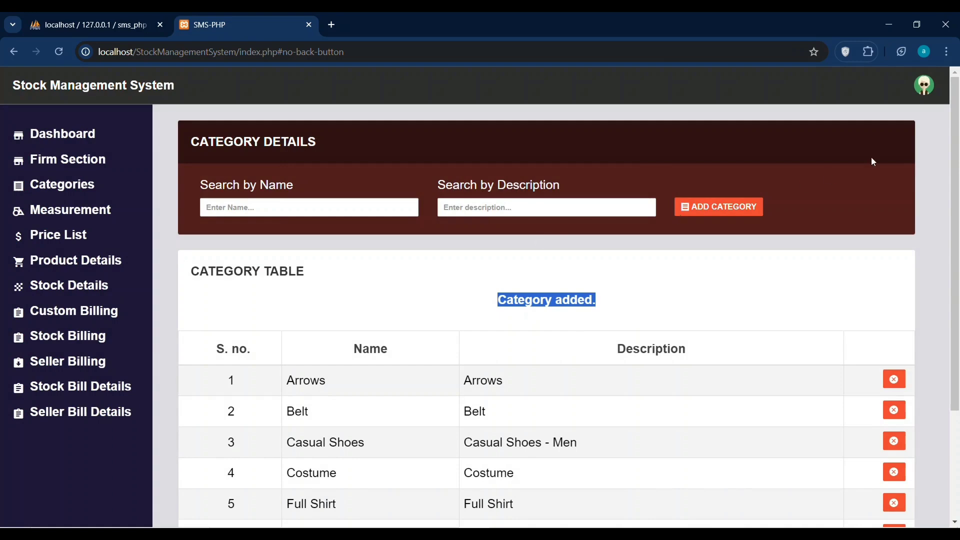
drag(950, 142, 957, 188)
scroll(958, 188, down, 2)
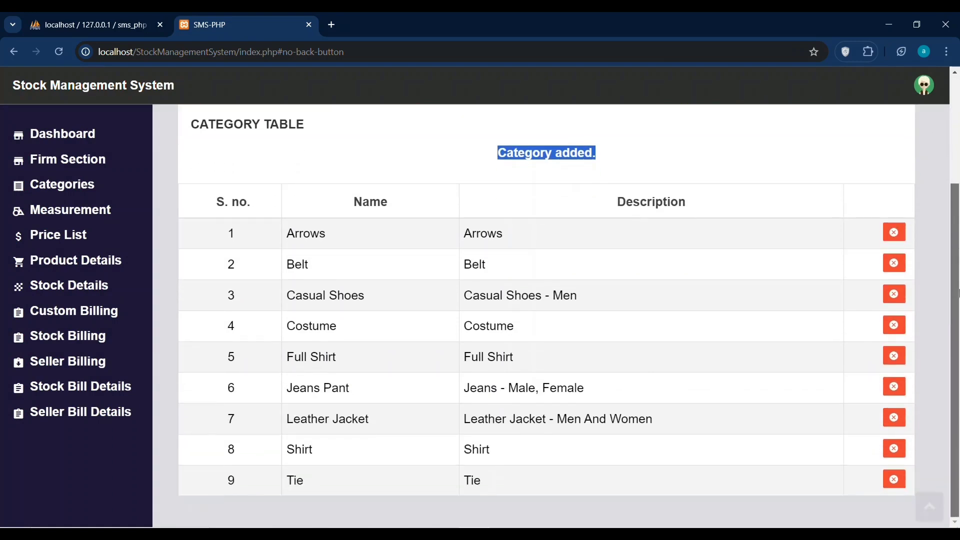
scroll(434, 154, up, 3)
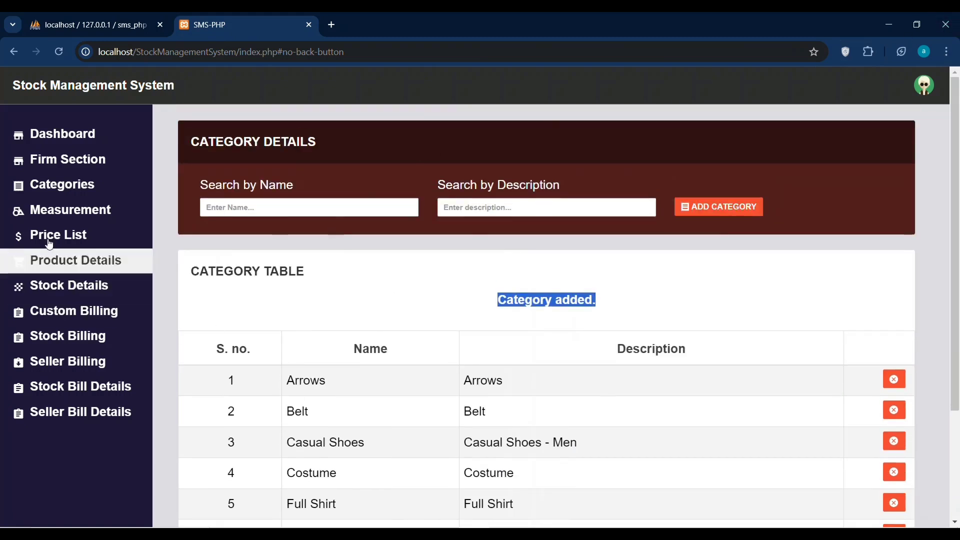
click(48, 225)
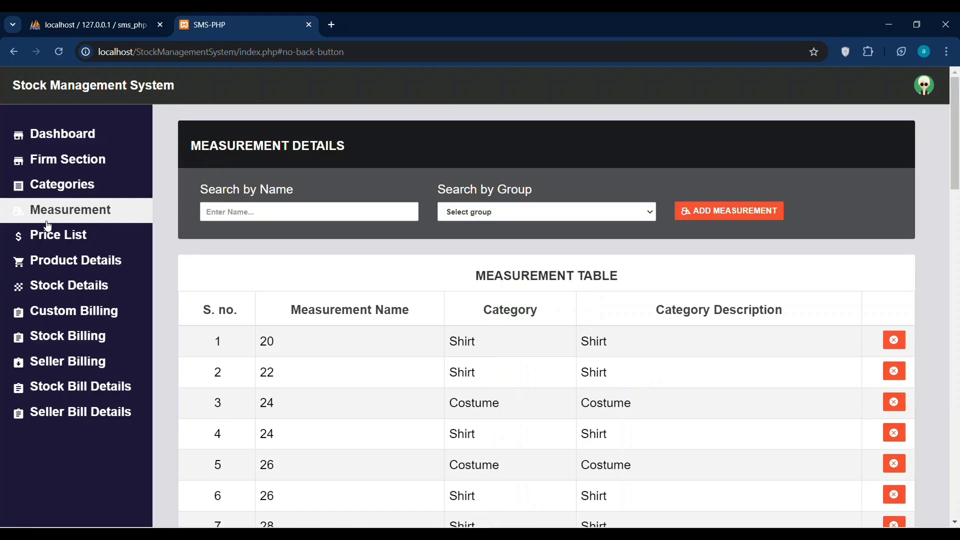
Filter measurements by the name 'Arrows' and the Arrows group.
click(269, 213)
text(Arrows)
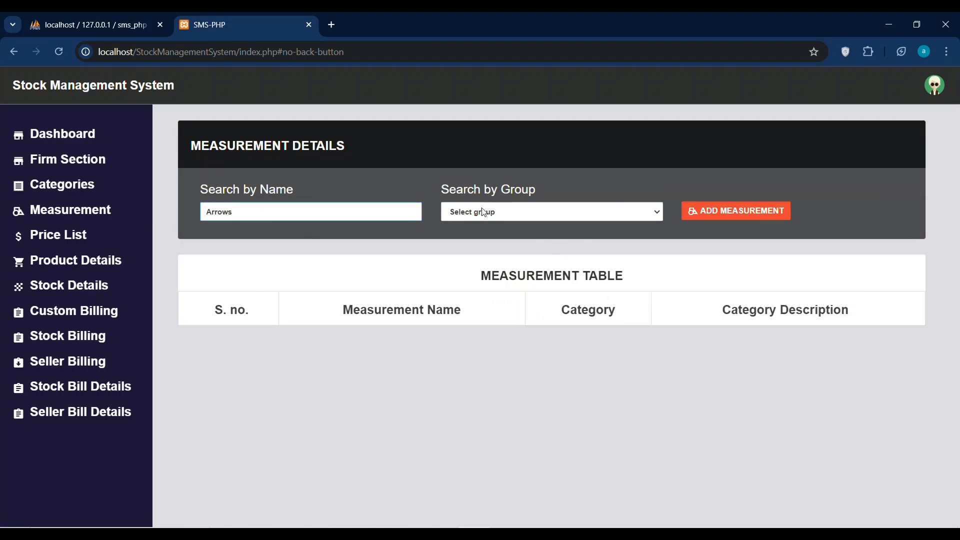
click(488, 222)
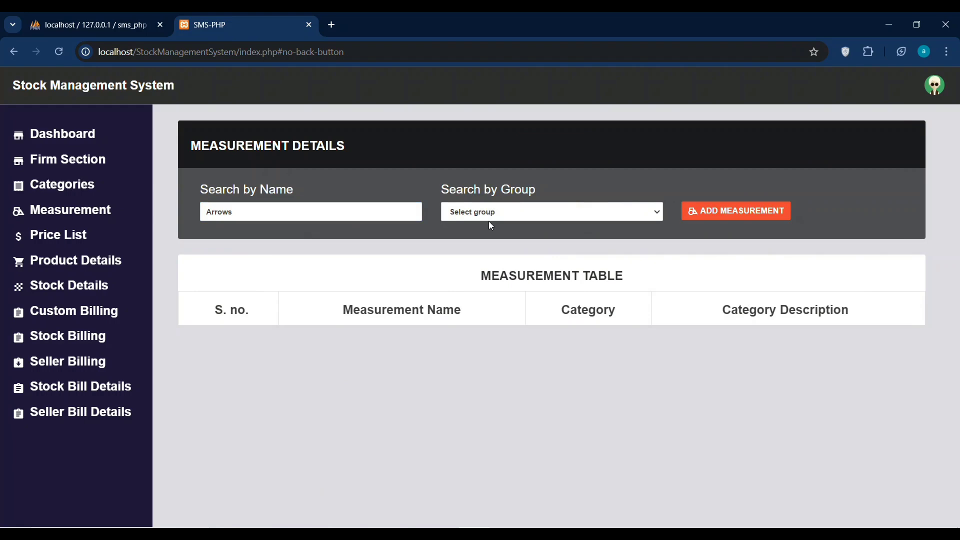
click(484, 214)
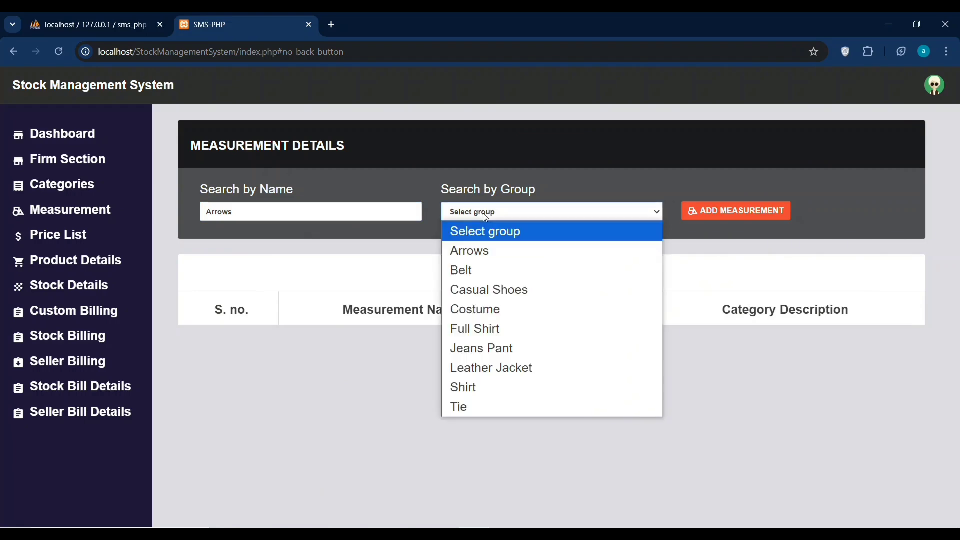
click(481, 249)
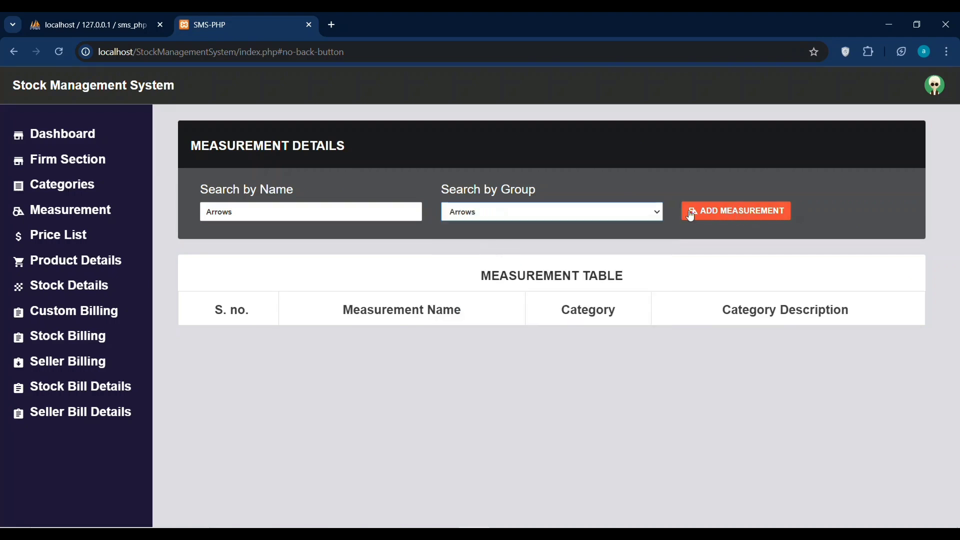
click(488, 223)
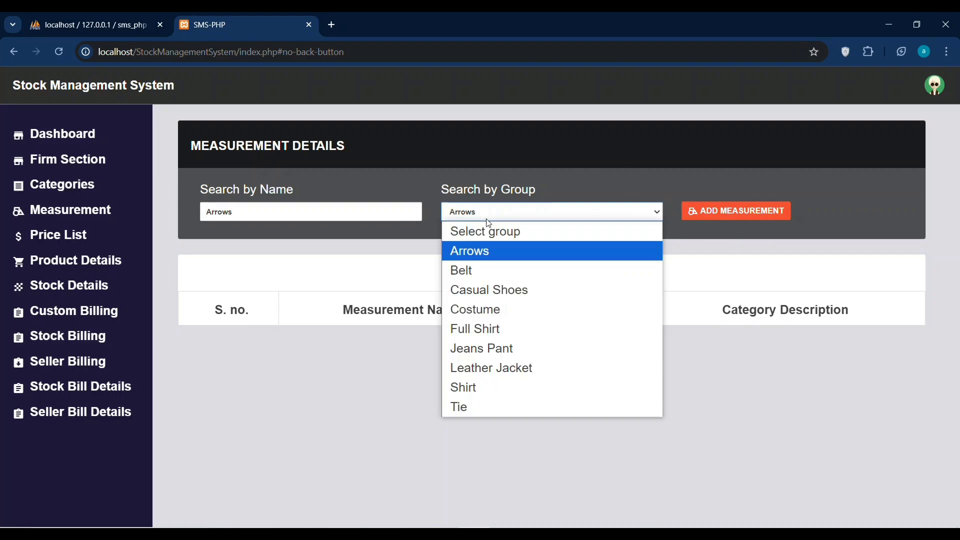
click(485, 250)
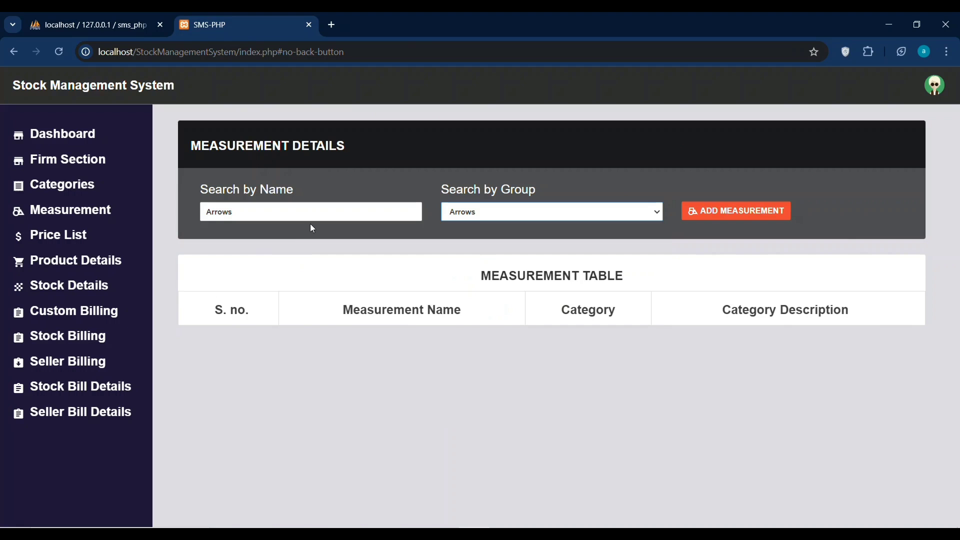
Clear the name search, leaving only the Arrows group filter.
drag(310, 227, 207, 218)
key(BackSpace)
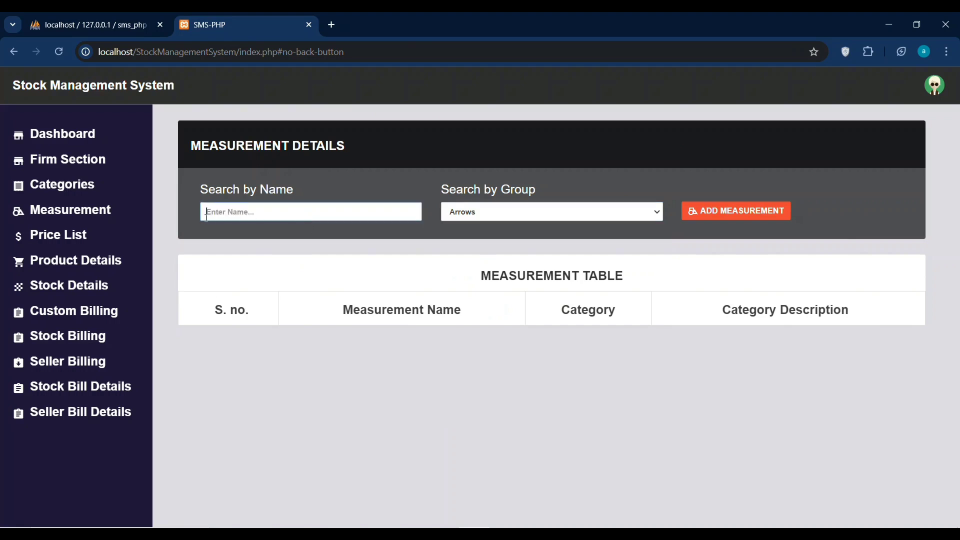
click(495, 216)
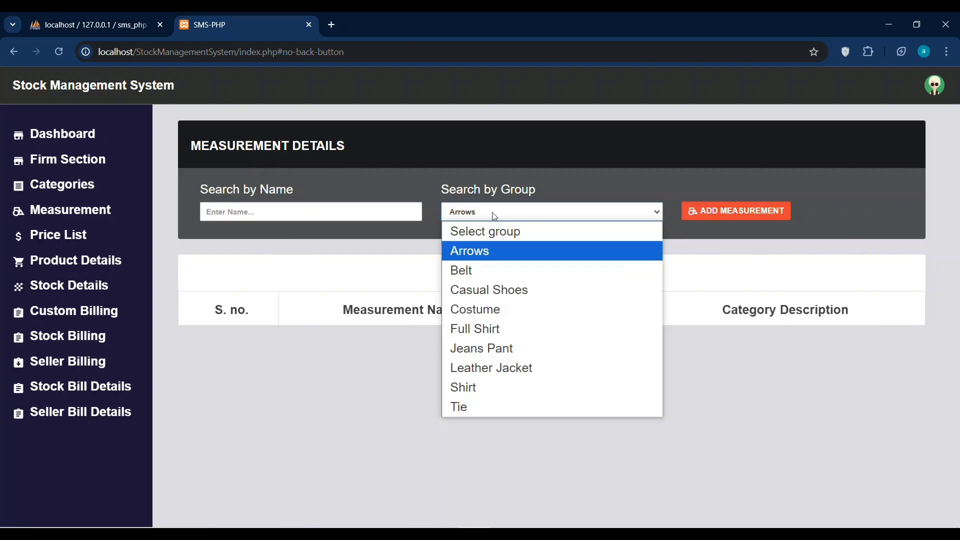
click(494, 216)
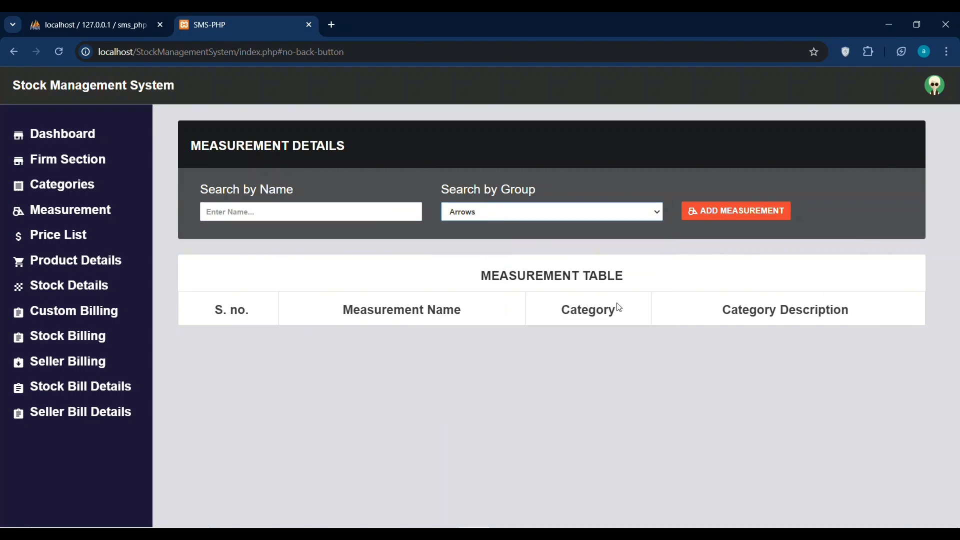
click(631, 280)
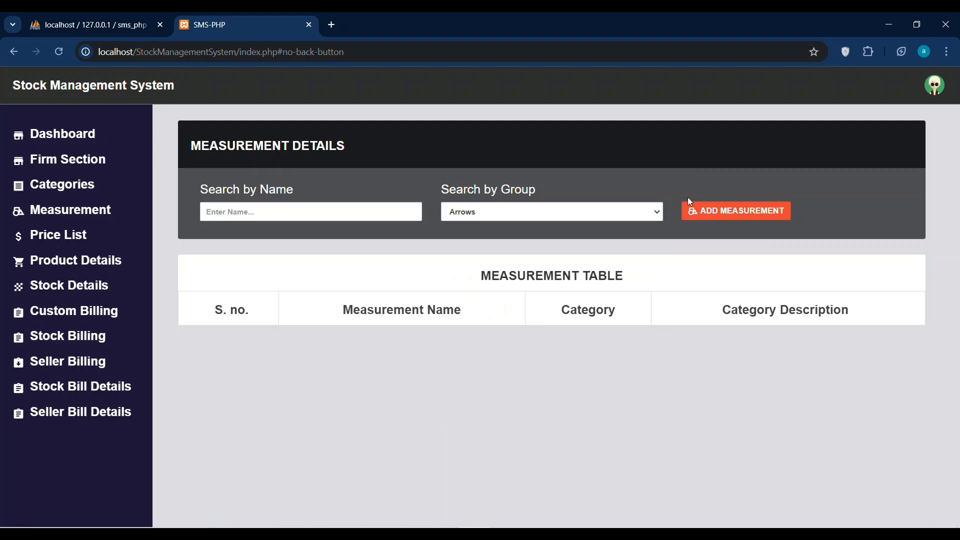
Add a measurement named 'Arrows' assigned to the Arrows group.
click(729, 211)
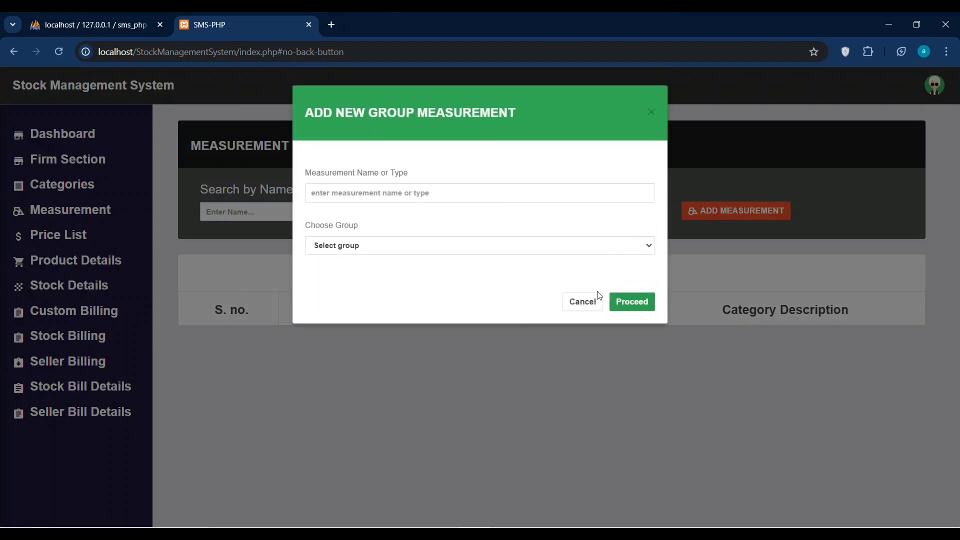
click(498, 196)
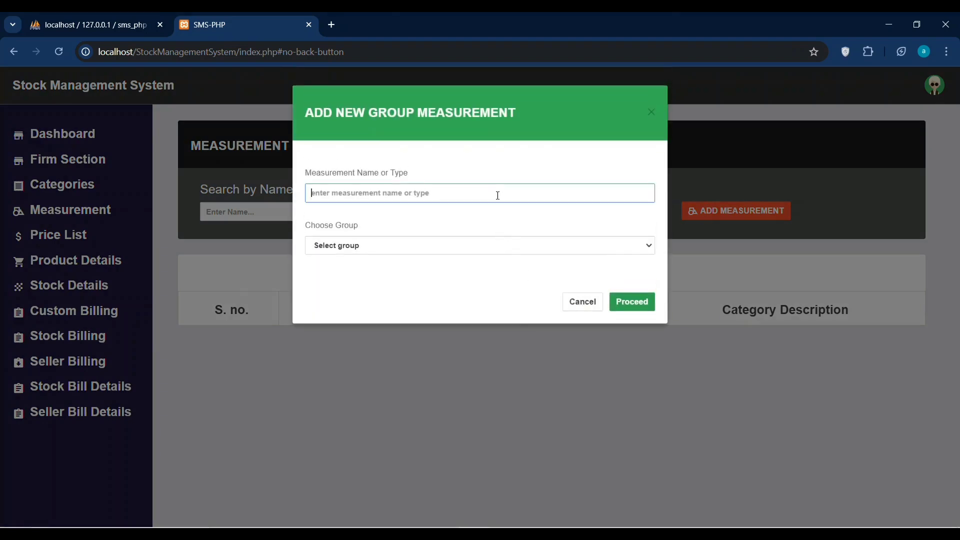
text(Arrows)
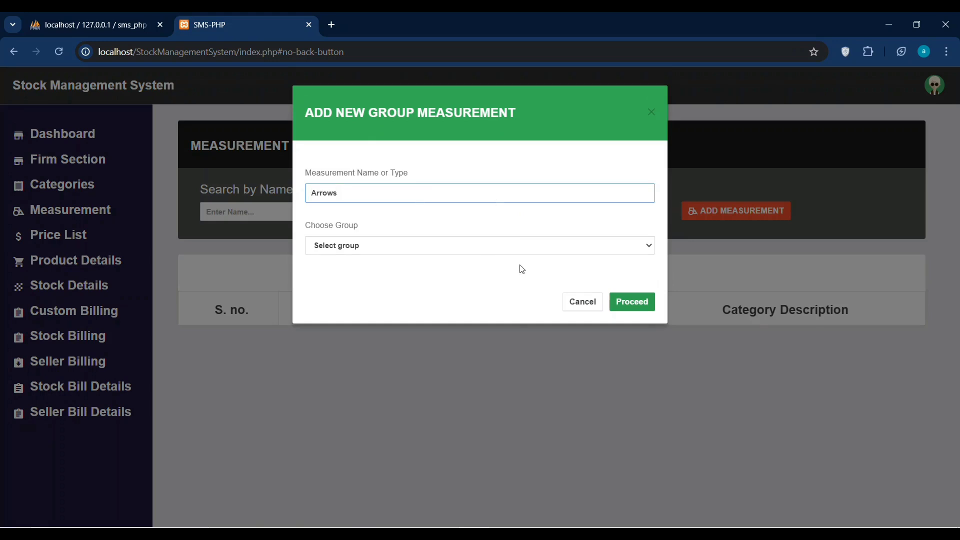
click(539, 246)
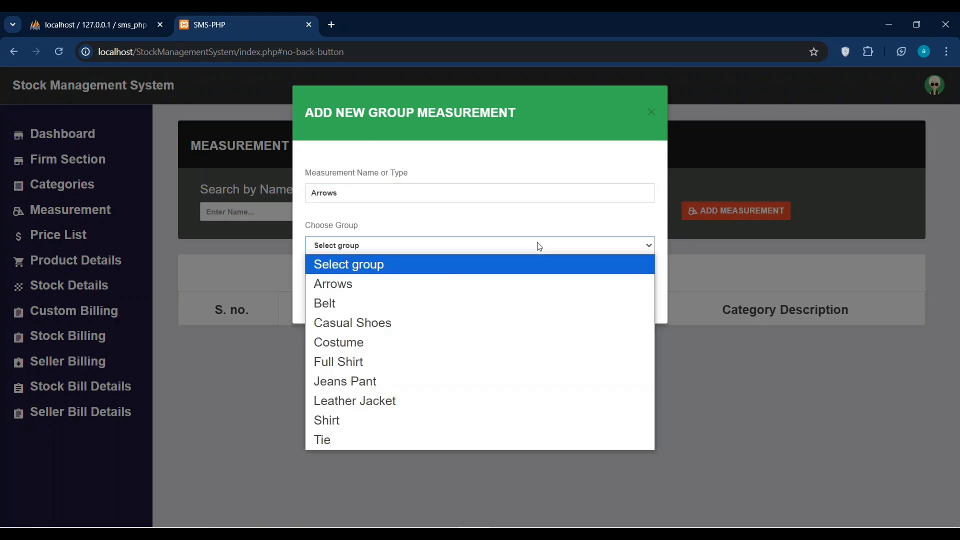
click(416, 284)
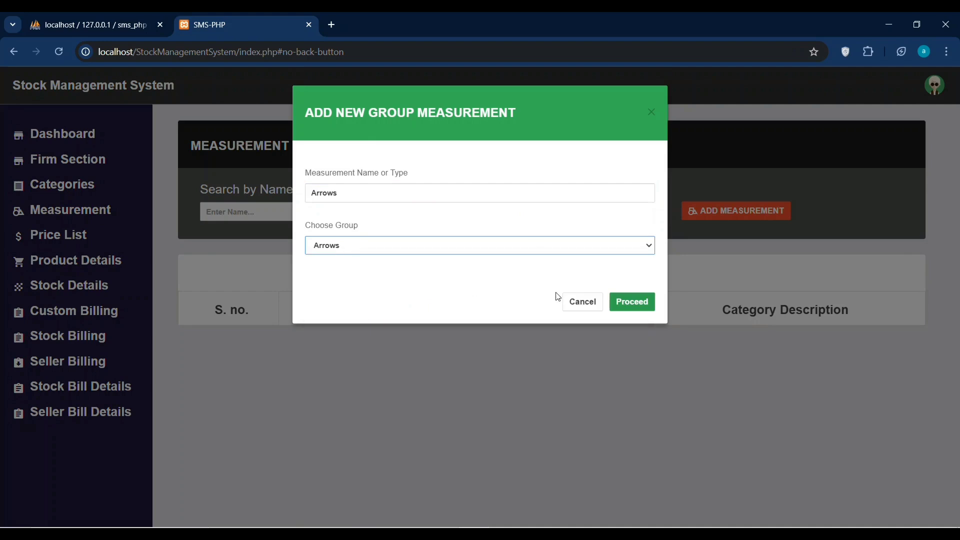
click(632, 302)
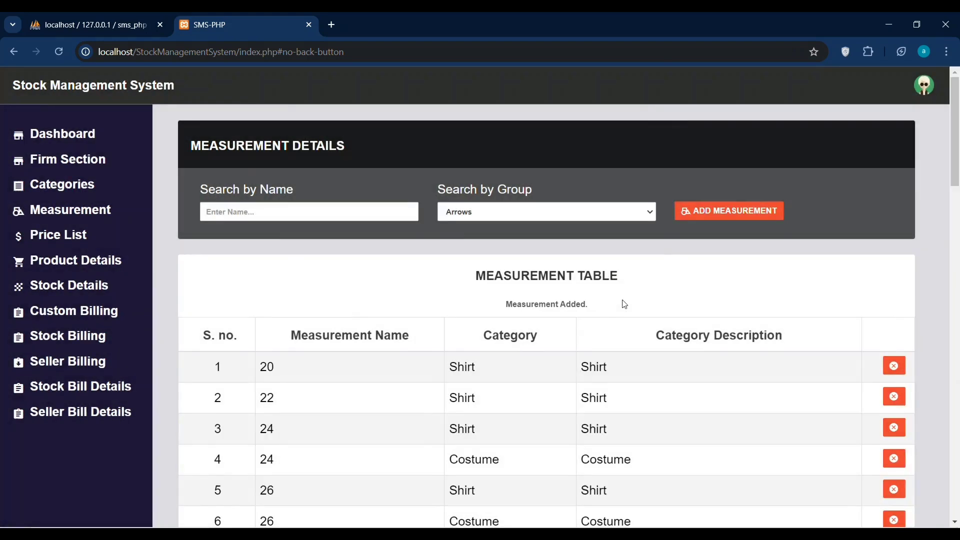
Search measurements for 'Arrows' within the Arrows group, then go to Price List.
click(384, 215)
text(Arrows)
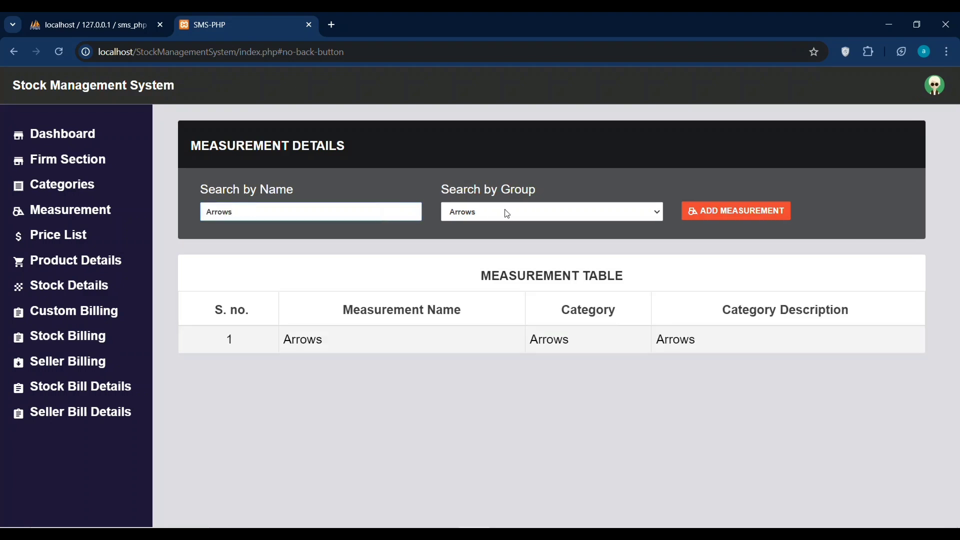
click(507, 214)
click(500, 250)
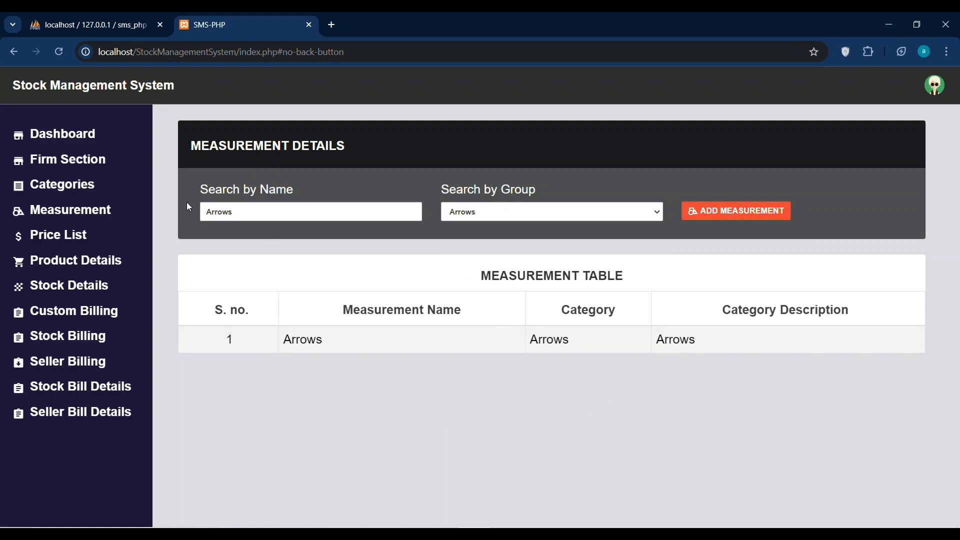
click(71, 235)
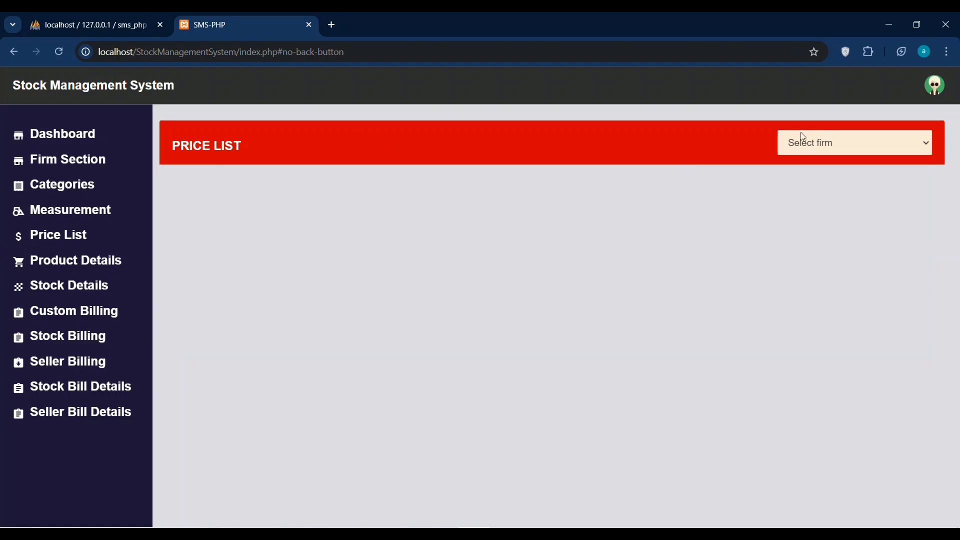
View the price lists for Arrows Firm, Dreamvessels and Arrows Plc, then go to Product Details.
click(826, 143)
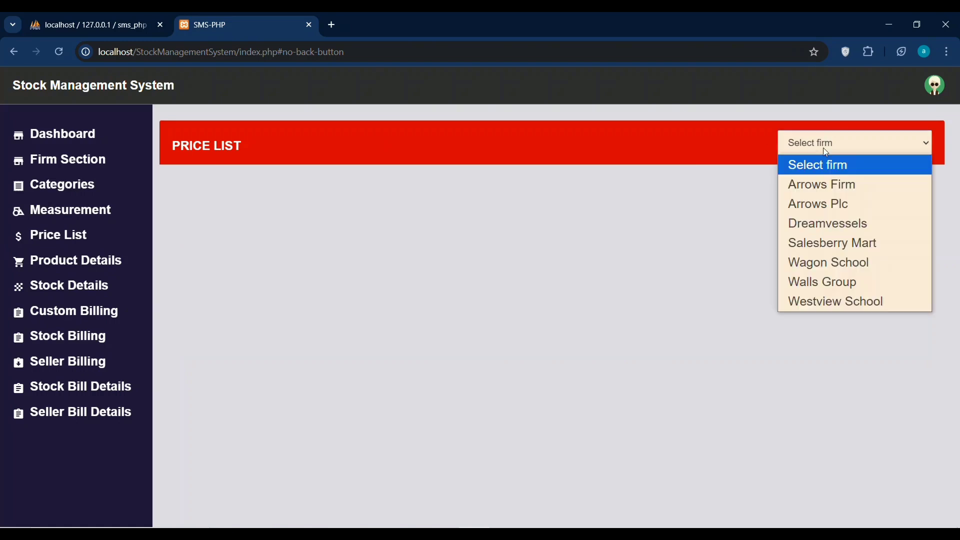
click(811, 186)
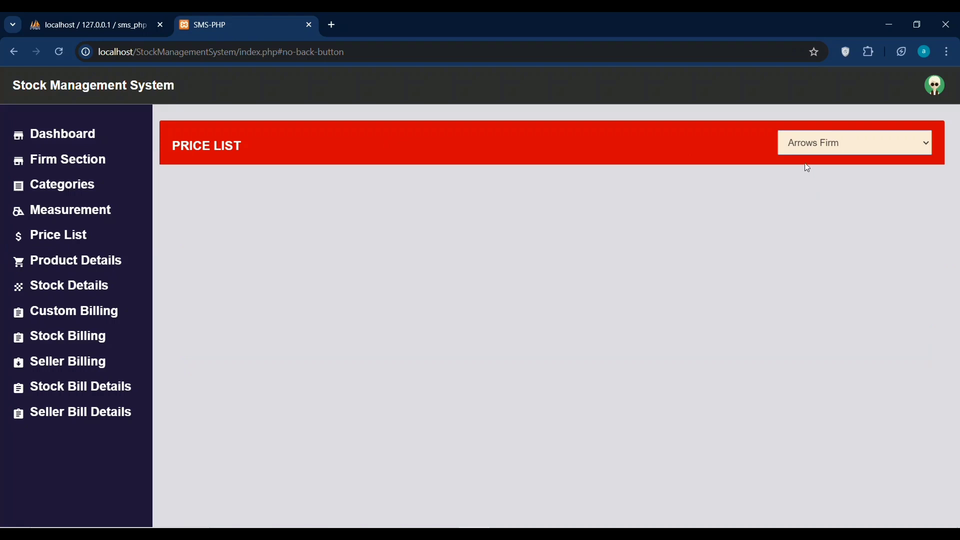
click(816, 153)
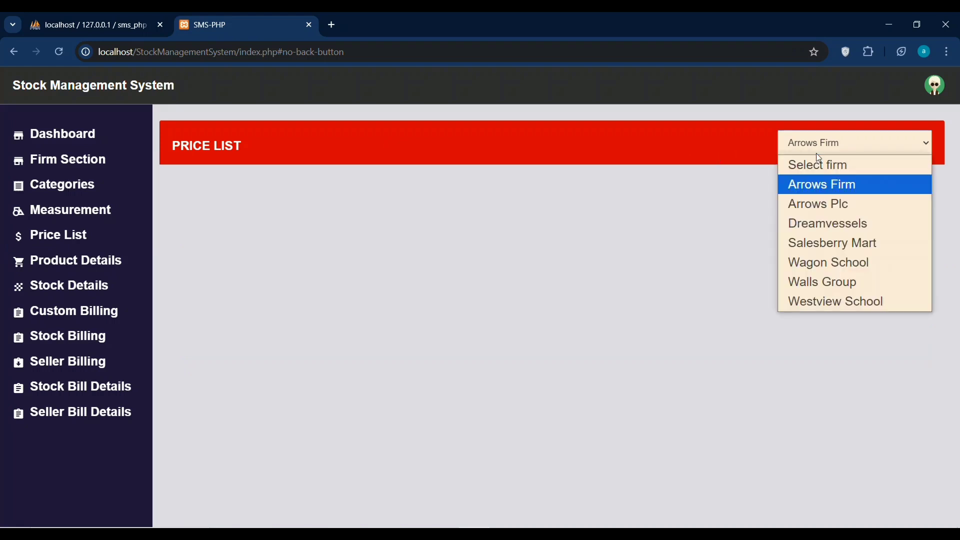
click(820, 223)
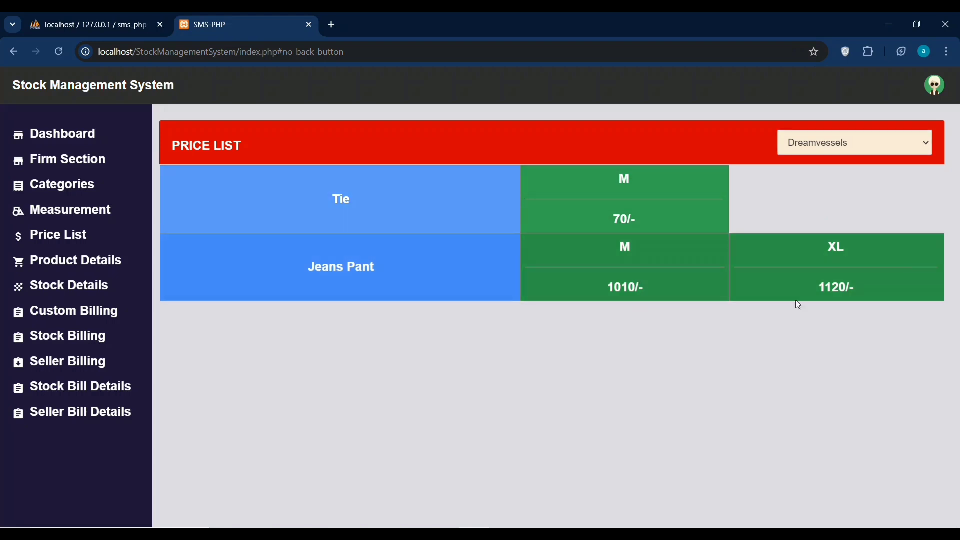
click(826, 149)
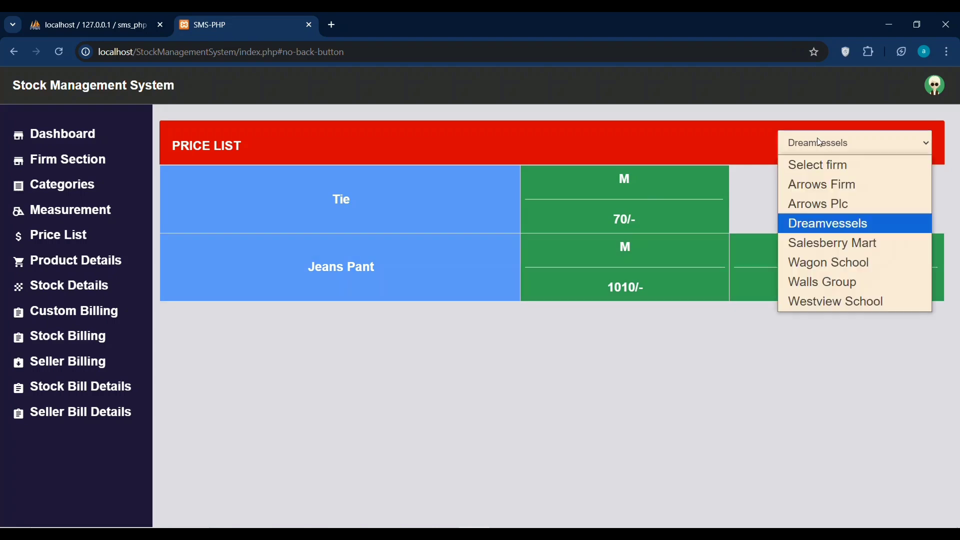
click(811, 205)
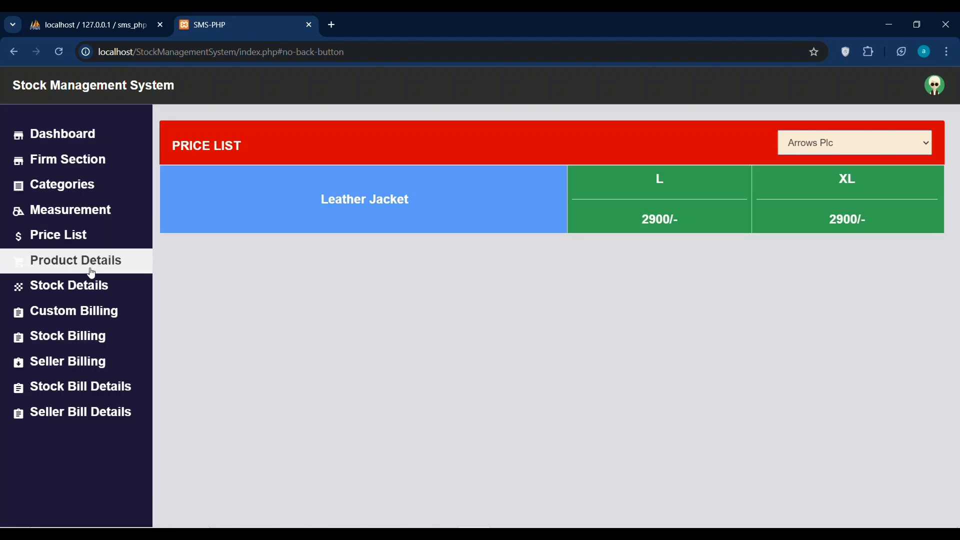
click(92, 273)
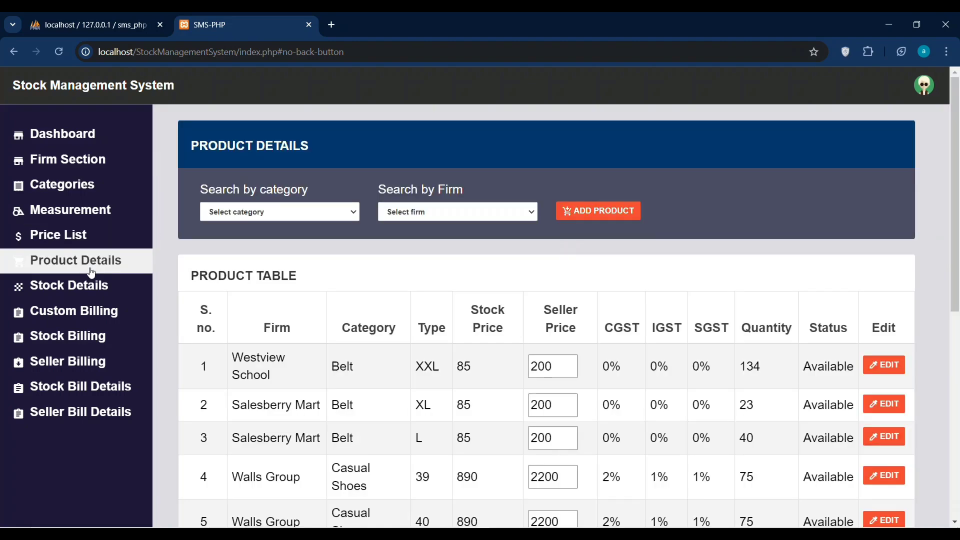
Filter products by category Arrows and firm Arrows Plc, then start a new product.
click(283, 219)
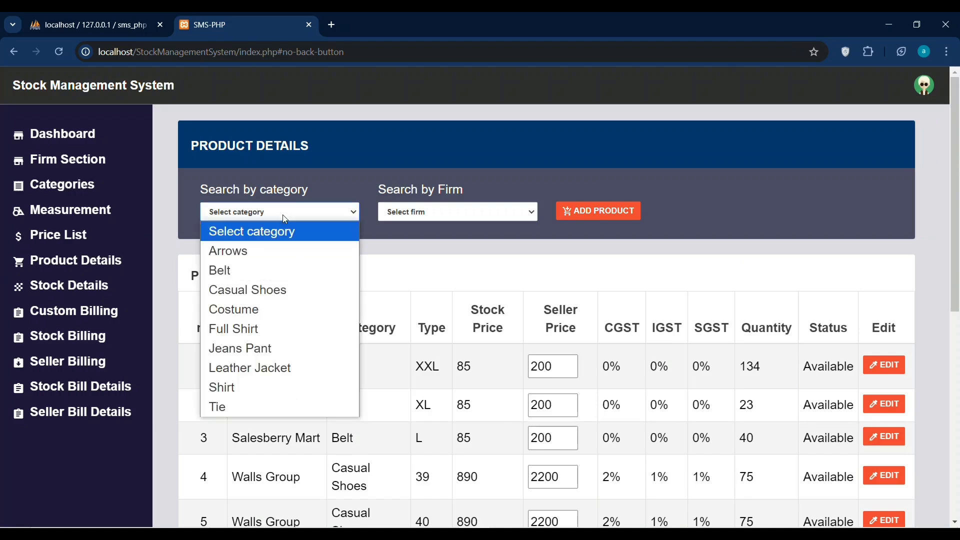
click(256, 253)
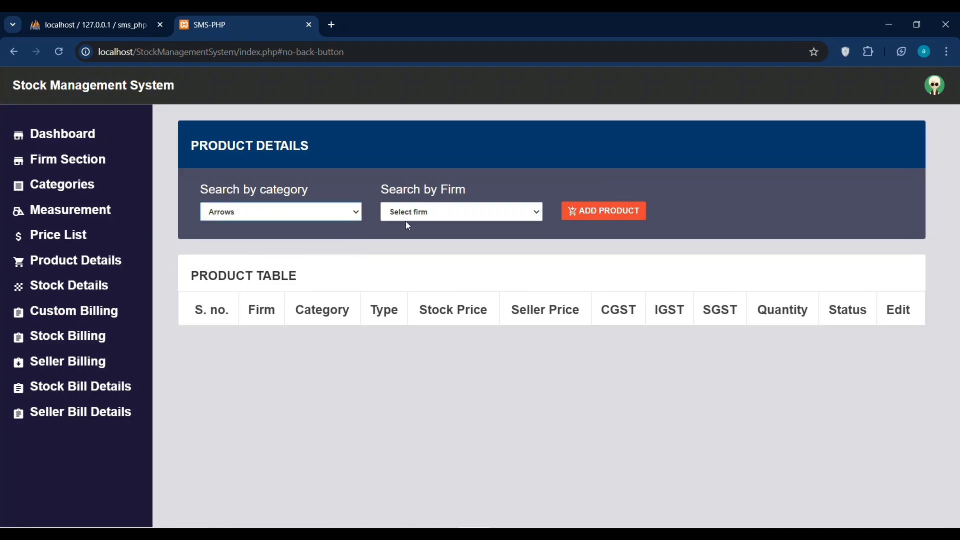
click(436, 219)
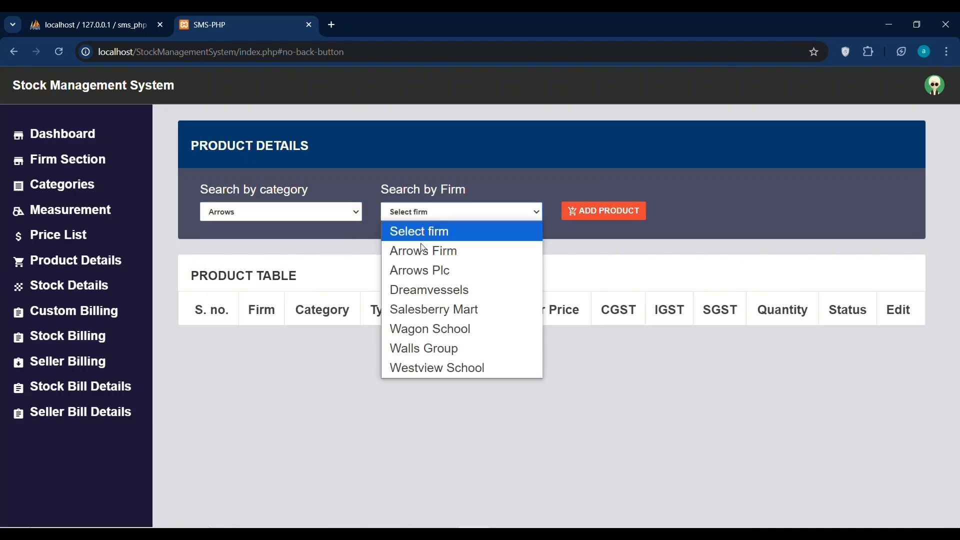
click(412, 272)
click(315, 219)
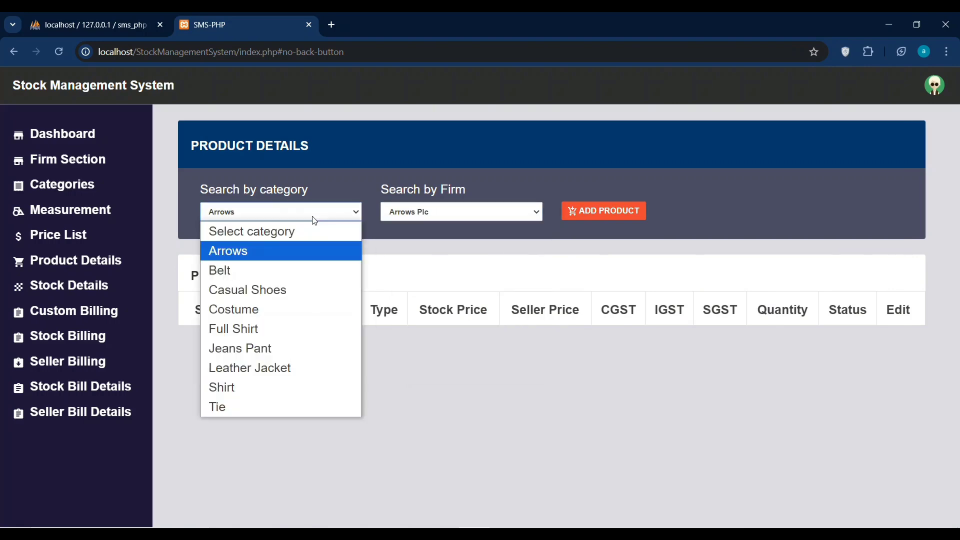
click(574, 217)
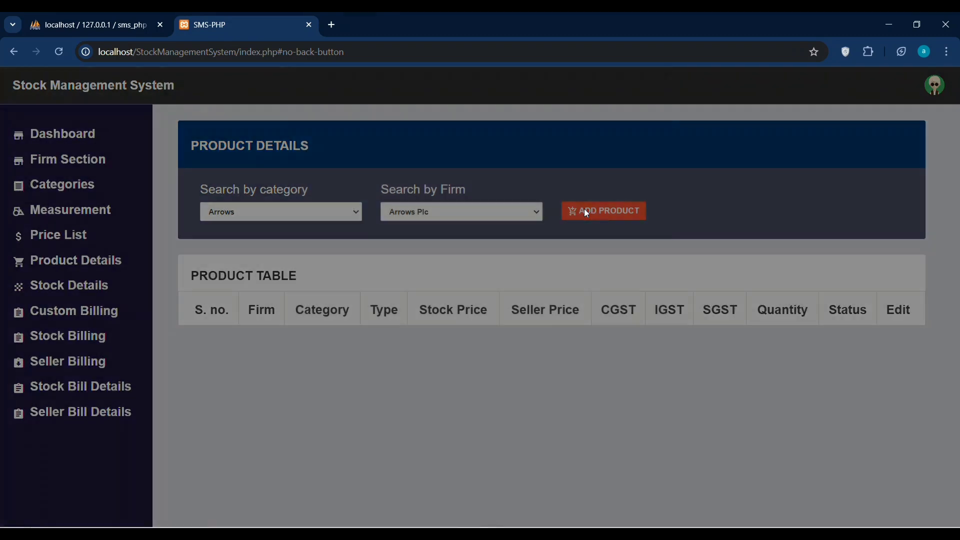
Set the new product's firm to Arrows Firm, category to Arrows and measurement to Arrows.
click(361, 193)
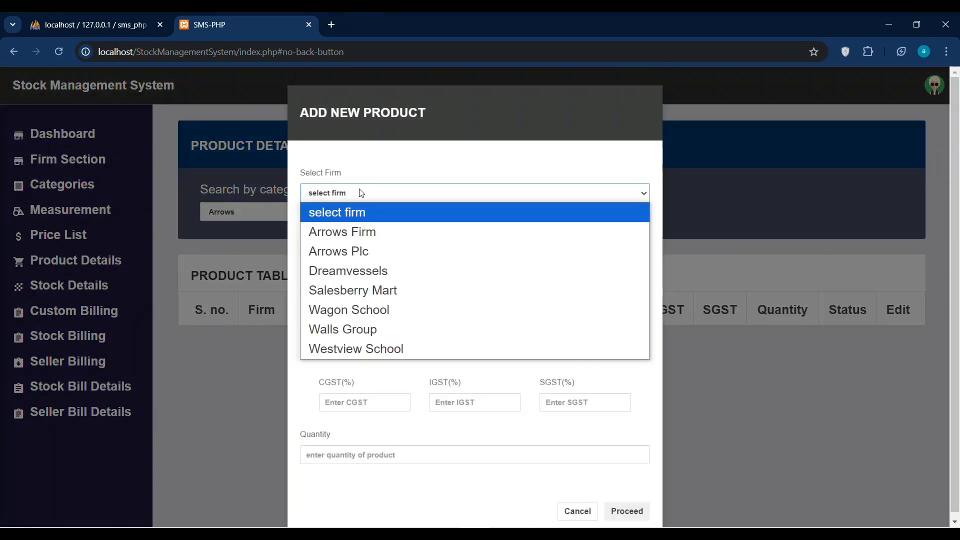
click(353, 239)
click(342, 247)
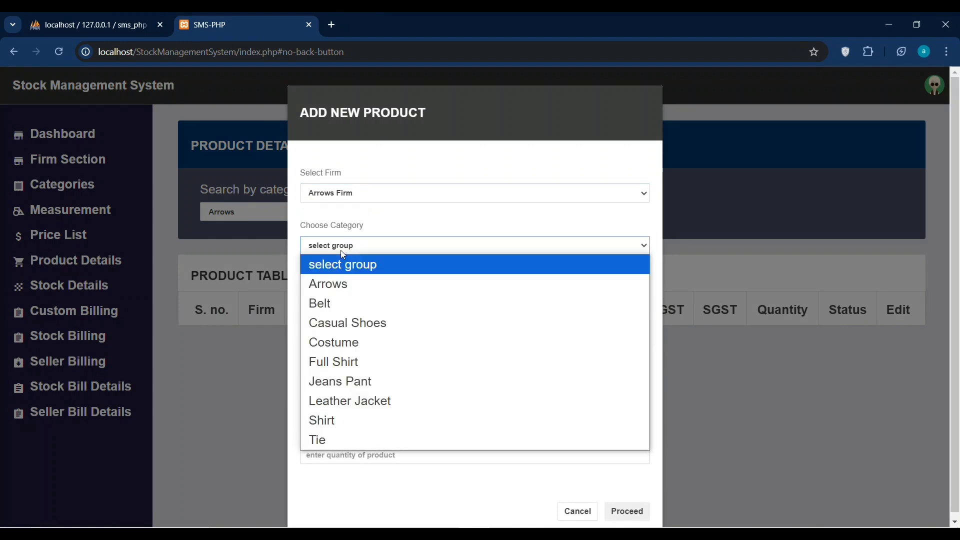
click(336, 283)
click(342, 306)
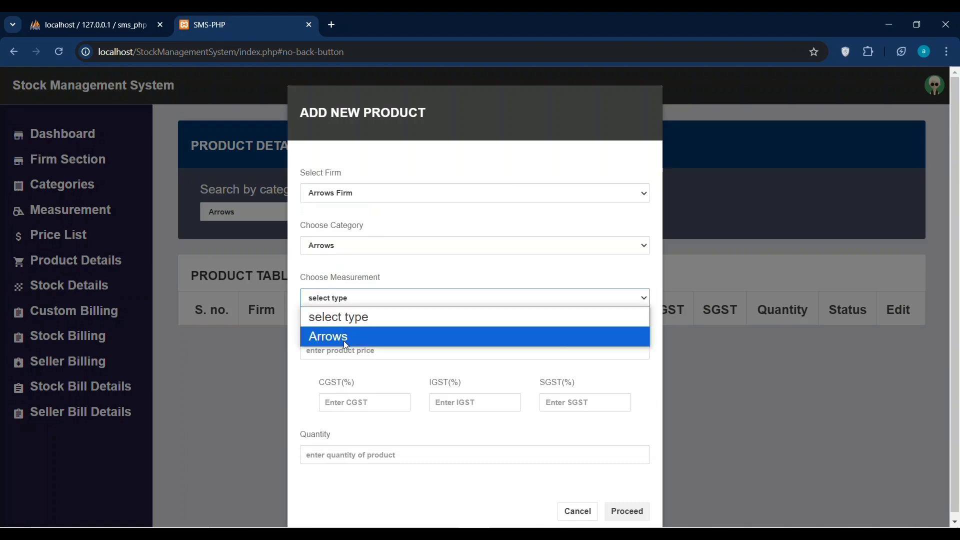
click(344, 342)
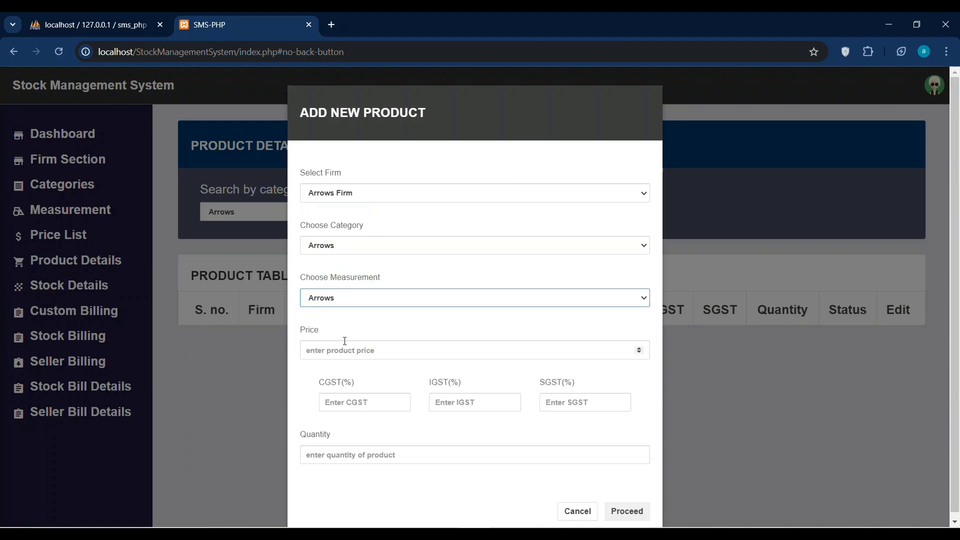
Enter a price of 675 and a CGST rate of 0.11.
click(321, 349)
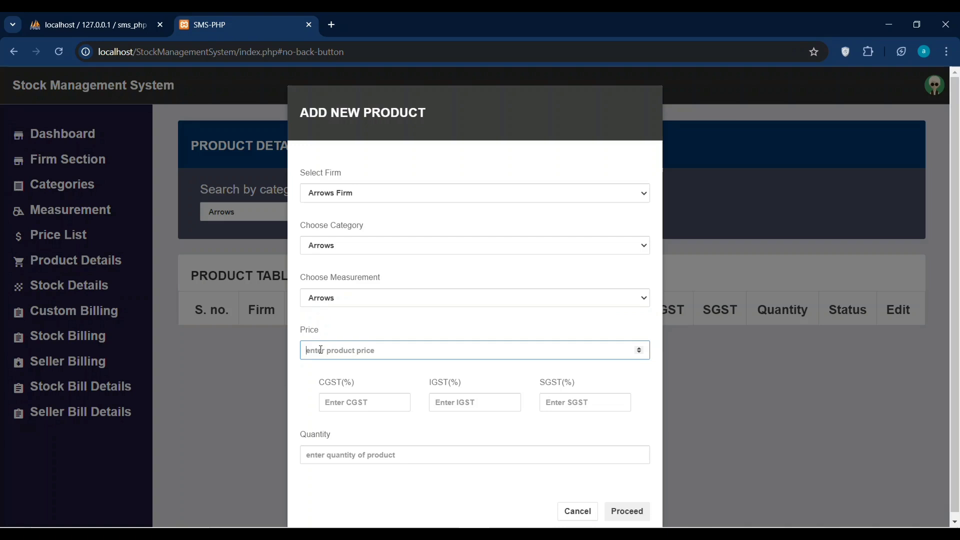
text(23)
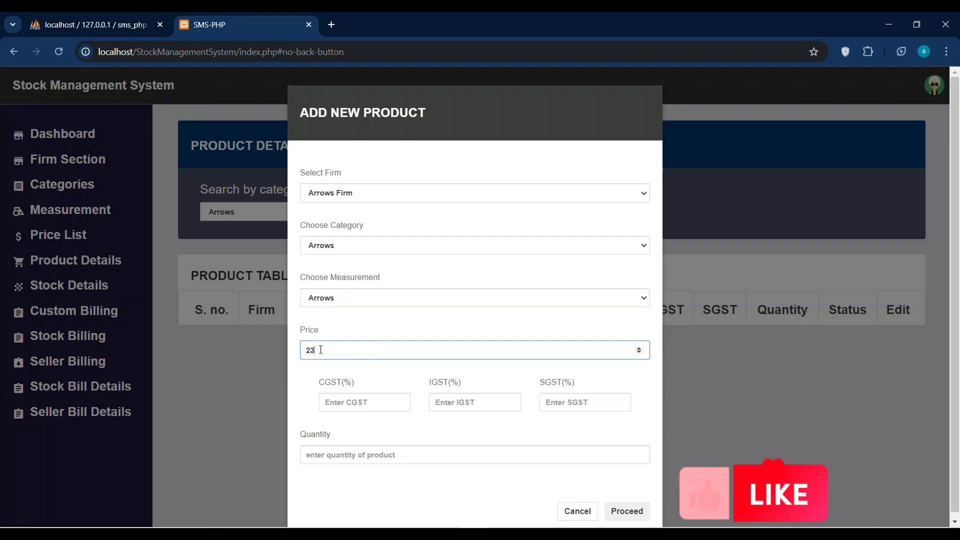
key(BackSpace)
key(BackSpace)
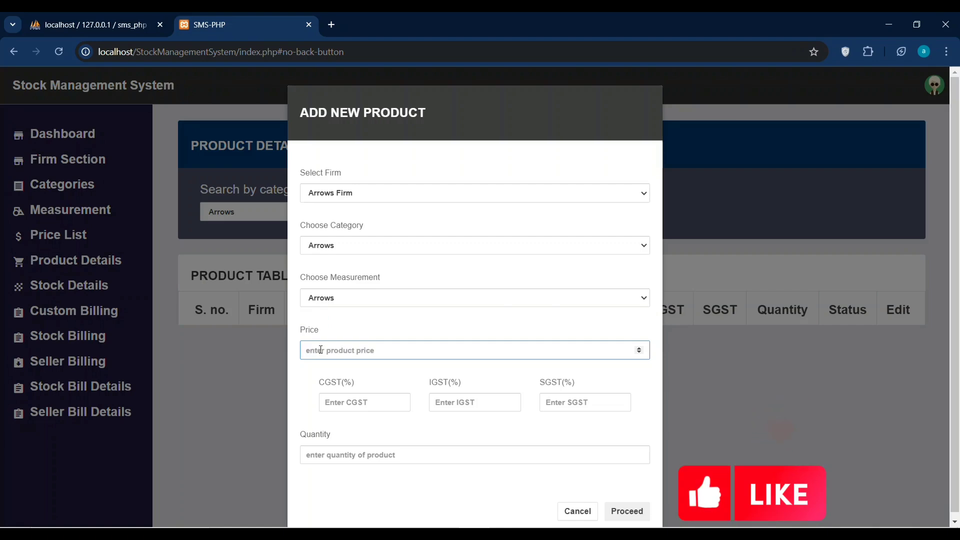
text(67)
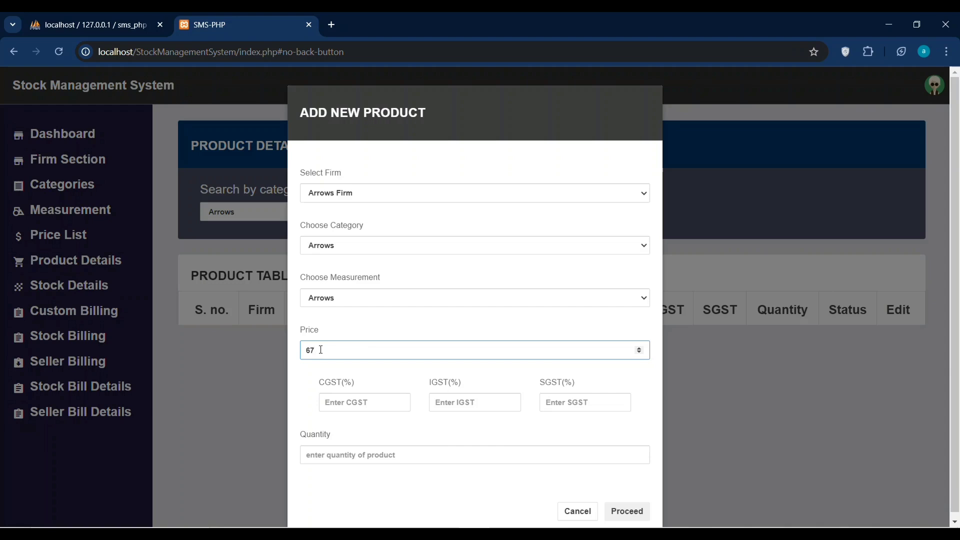
text(5)
click(364, 400)
text(0.01)
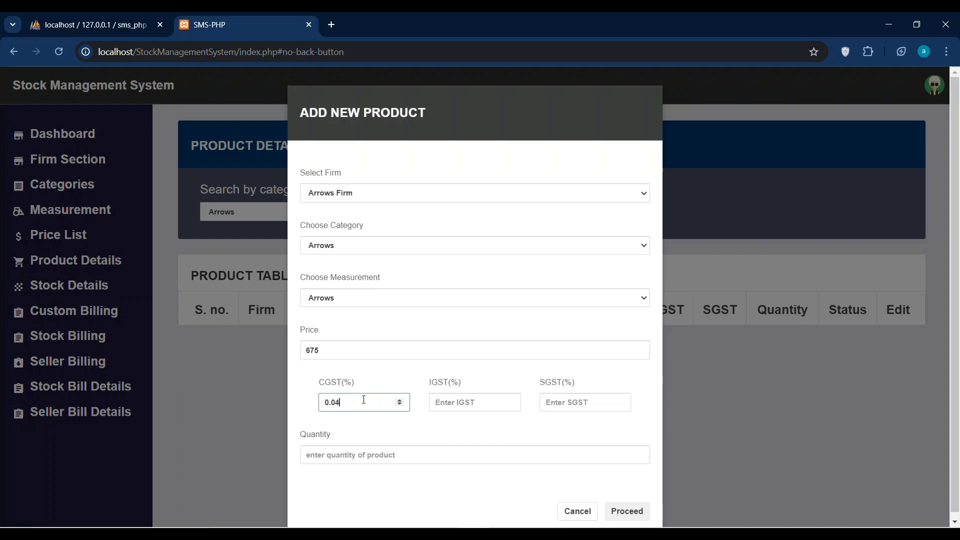
key(Up)
key(Up)
Enter IGST 0.12, SGST 0.19 and quantity 11, then submit the product.
click(498, 409)
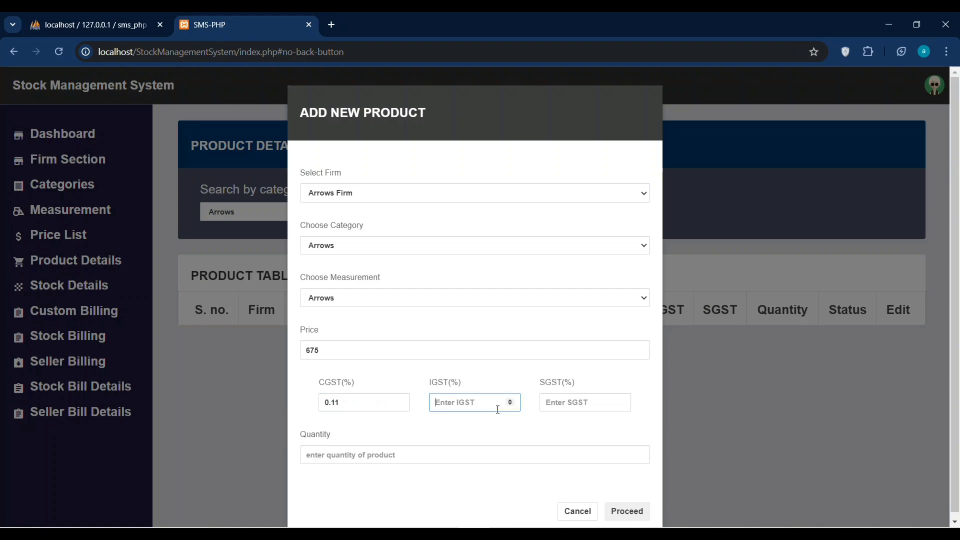
text(0.11)
key(BackSpace)
text(2)
click(568, 406)
text(0.01)
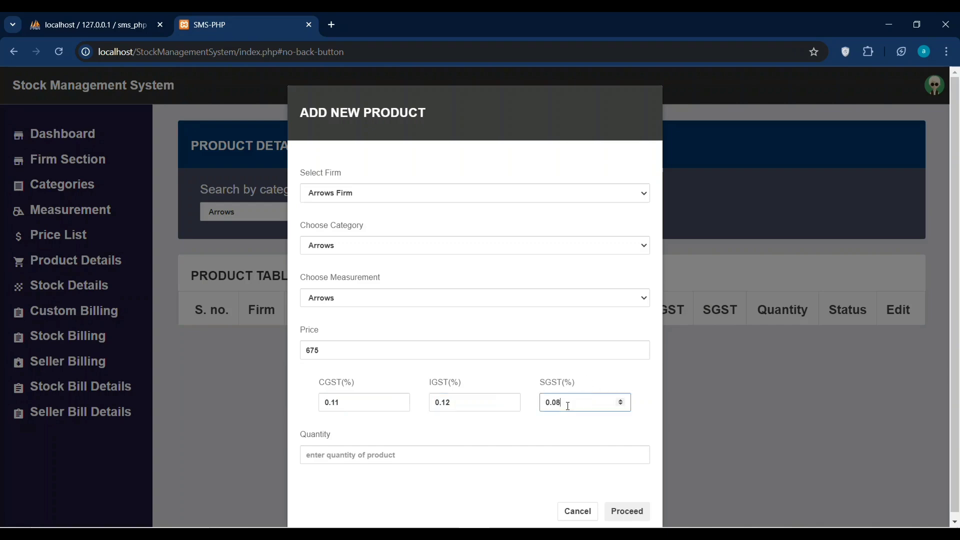
click(344, 452)
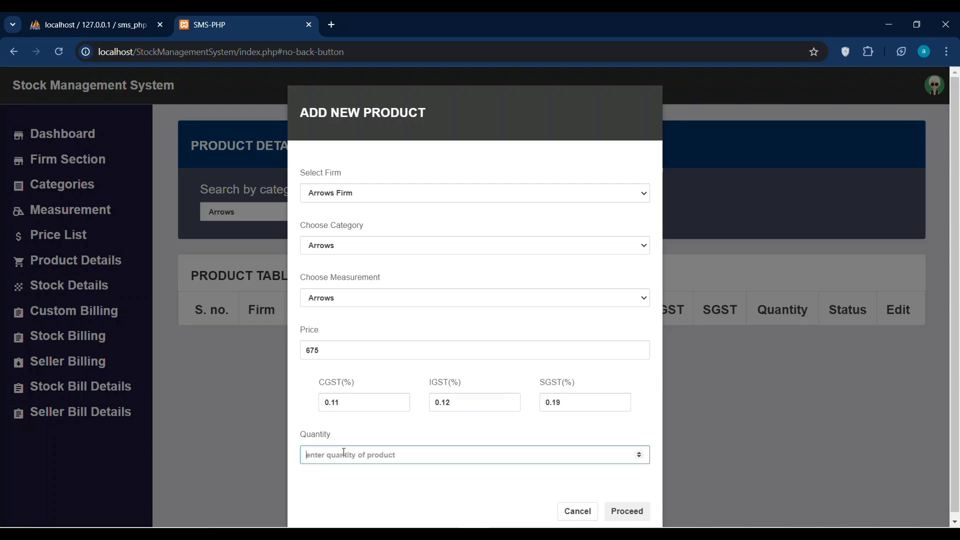
text(12)
key(ctrl+minus)
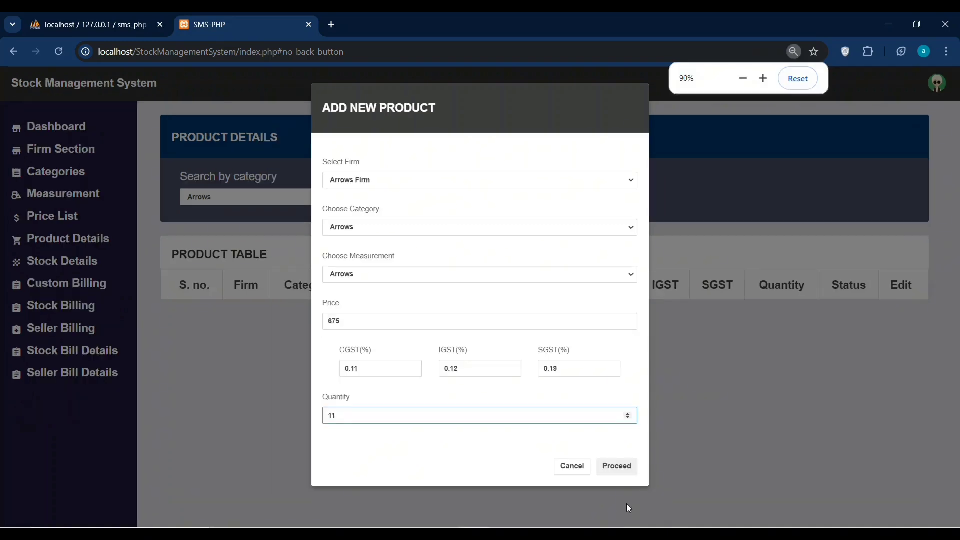
click(621, 465)
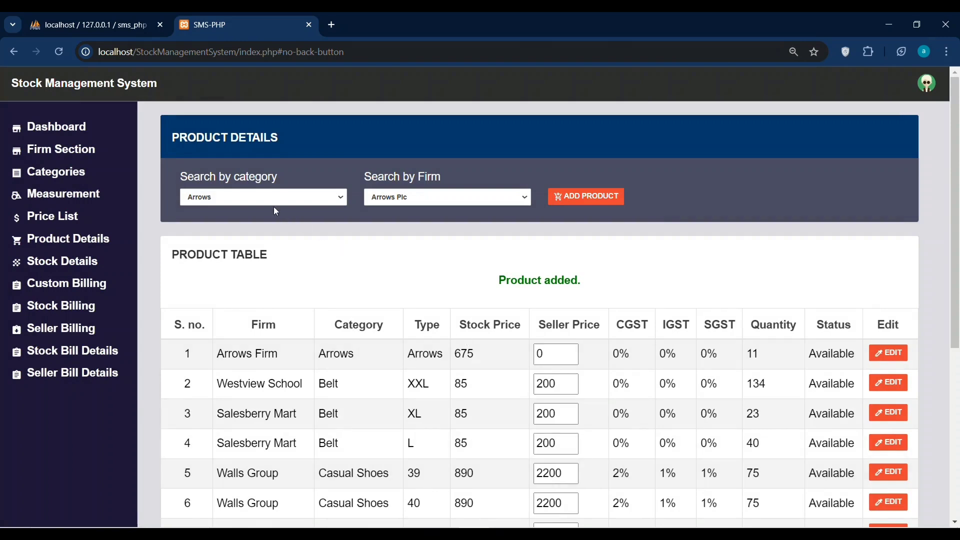
Filter products to Arrows Firm, check the 675 price and tax cells, then go to Stock Details.
click(499, 203)
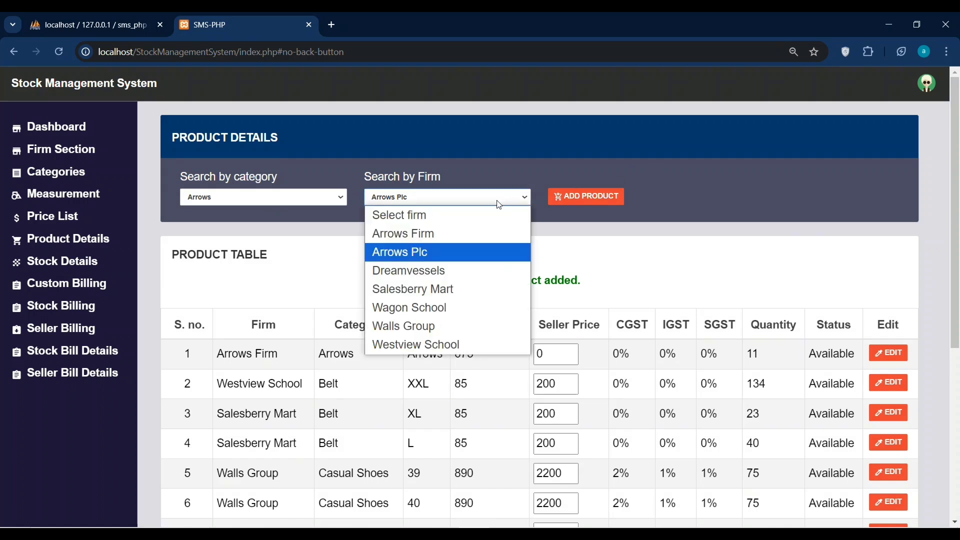
click(428, 234)
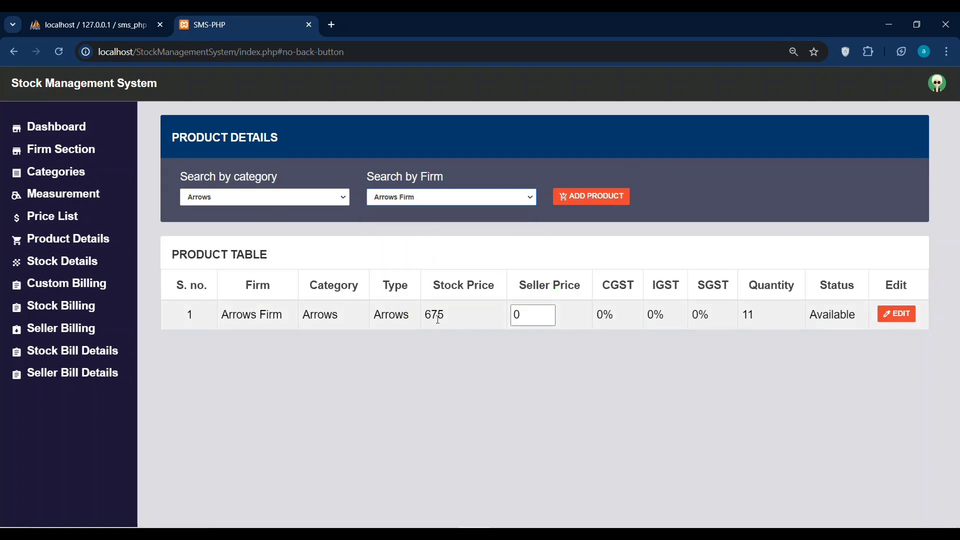
click(452, 327)
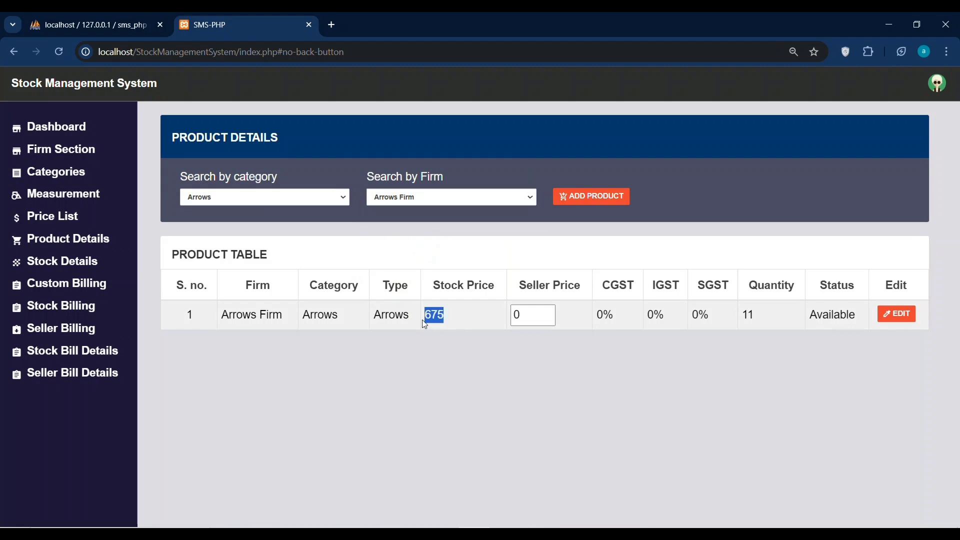
click(599, 320)
drag(599, 320, 730, 315)
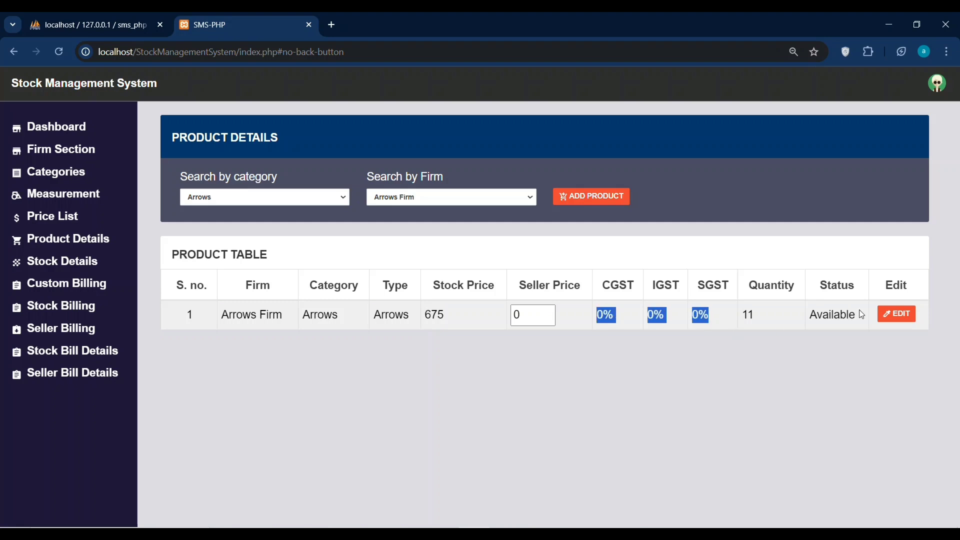
click(766, 316)
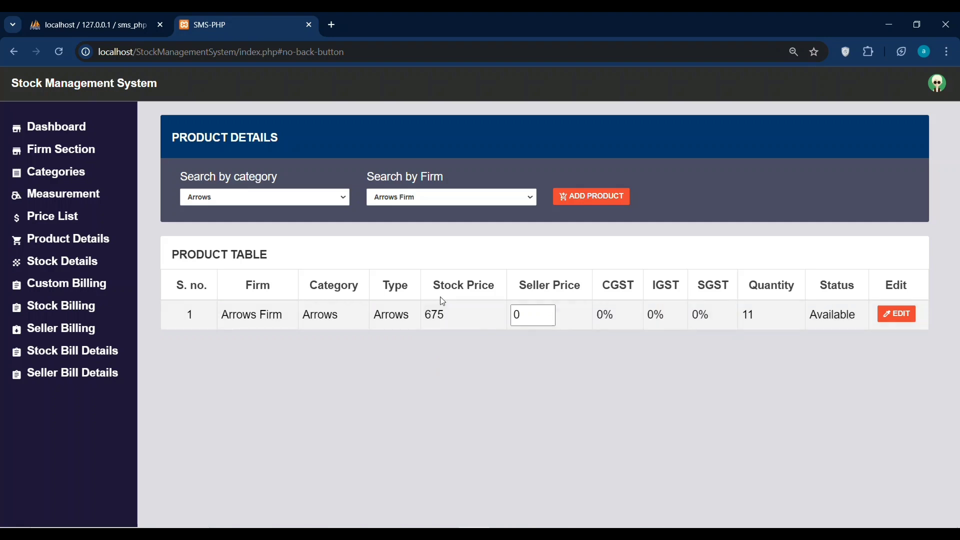
click(73, 260)
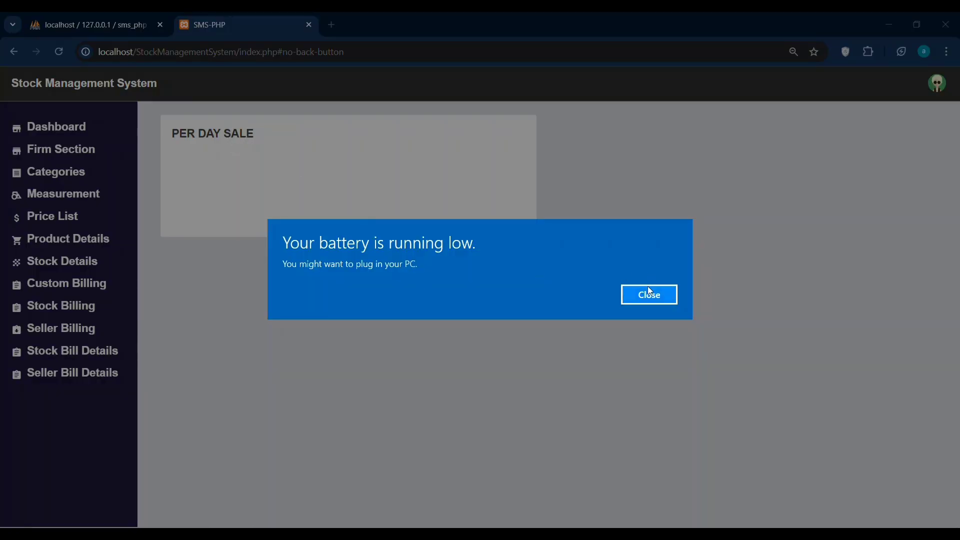
Dismiss the low-battery alert and start a stock bill with IGST tax.
click(649, 291)
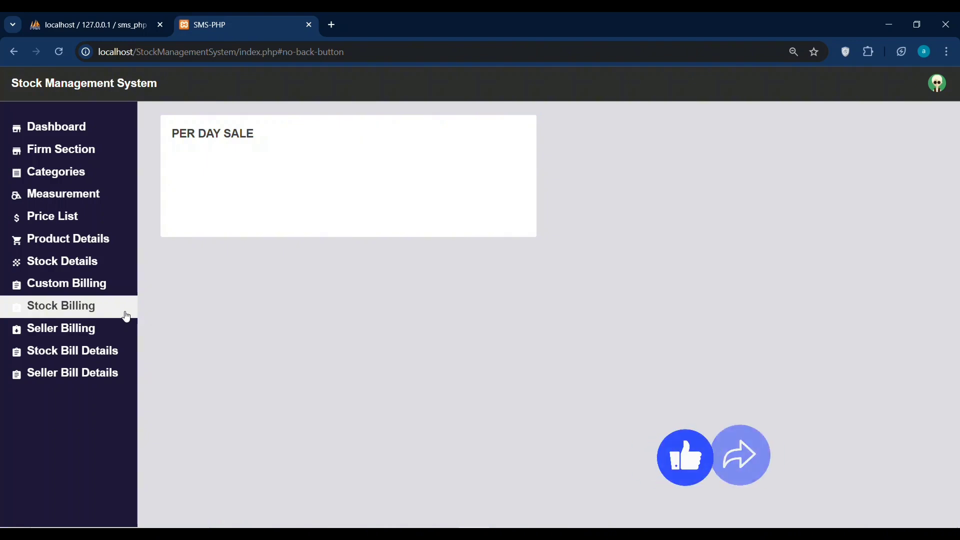
click(126, 317)
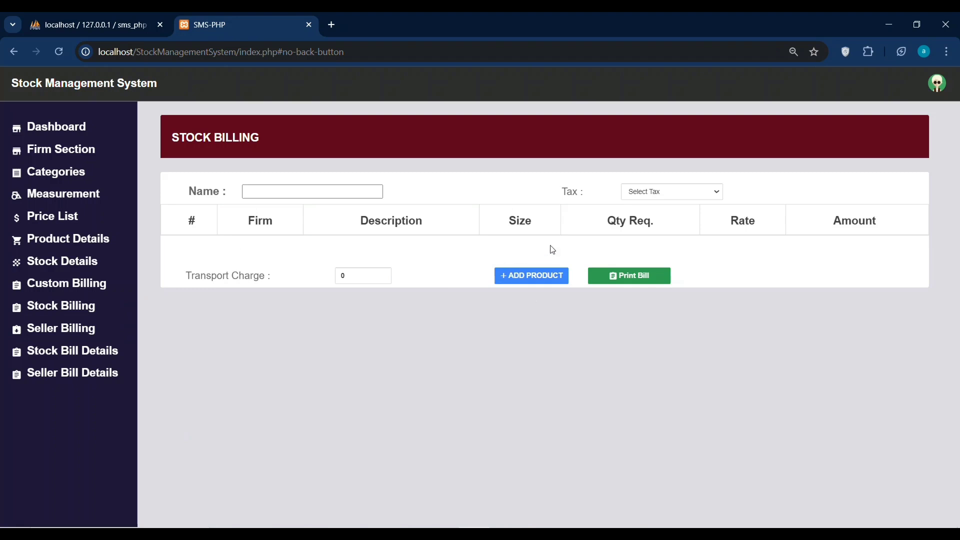
click(278, 193)
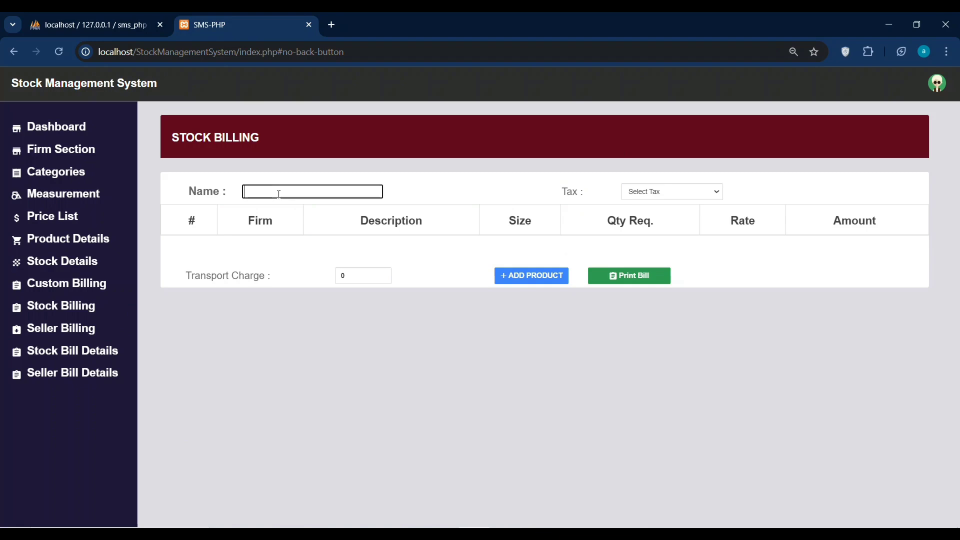
click(647, 196)
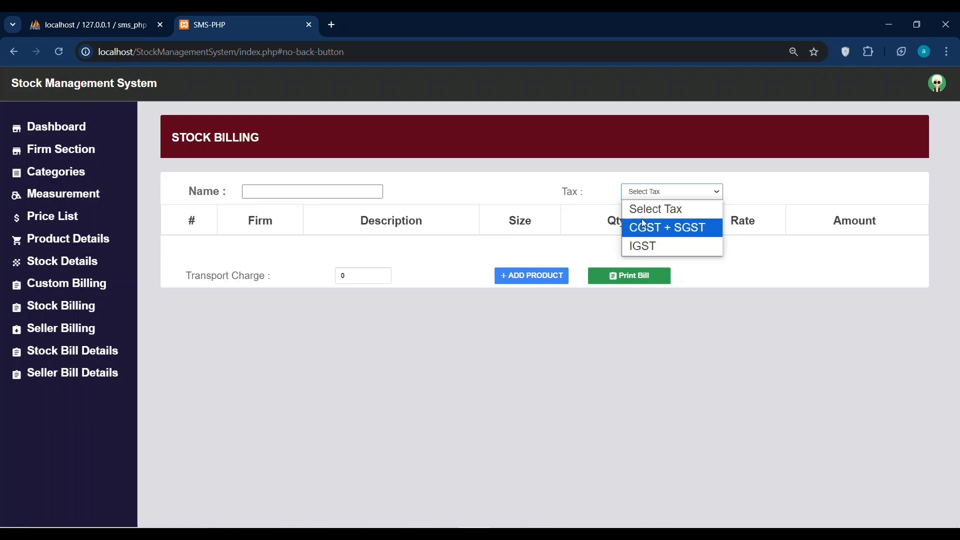
click(644, 246)
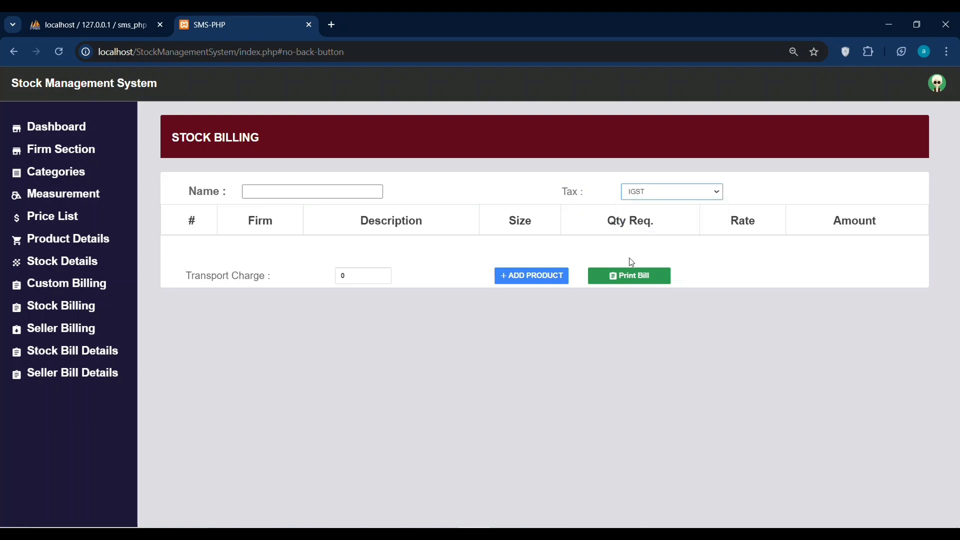
Name the stock bill 'Arrows', print it, and close the printed bill's tab.
click(644, 283)
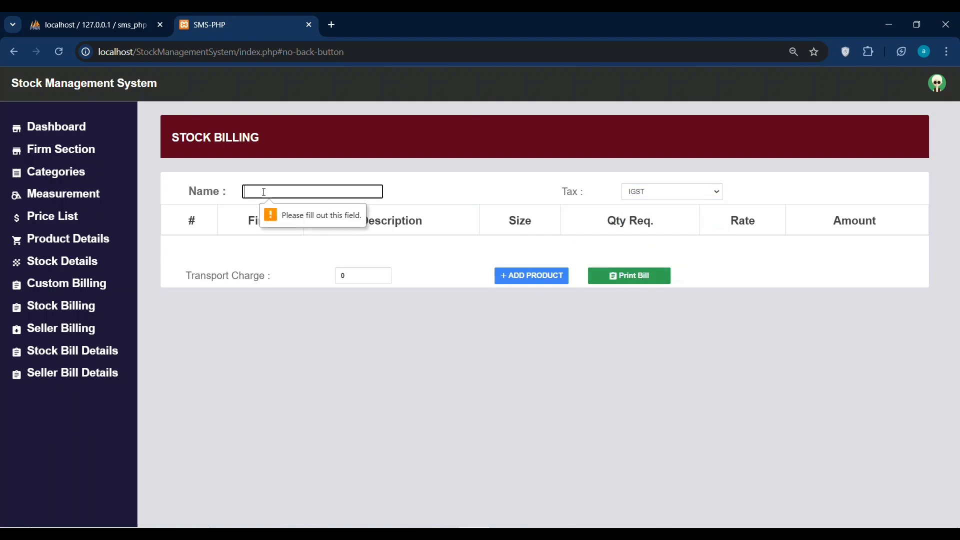
text(Arrows)
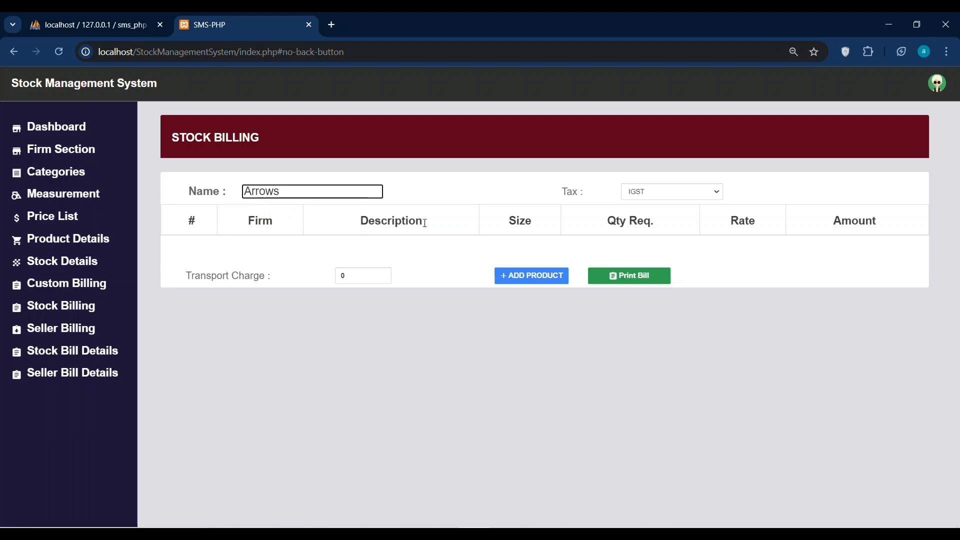
click(619, 276)
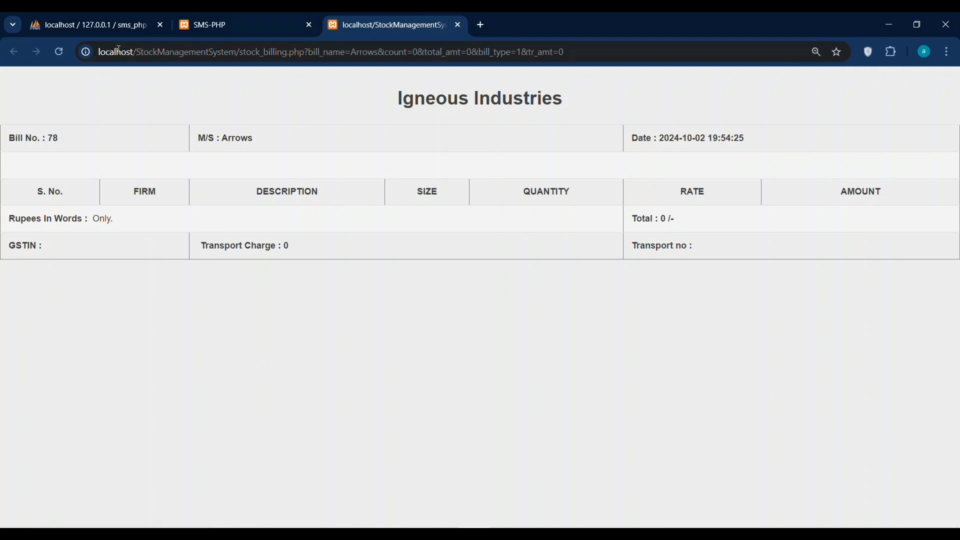
click(280, 20)
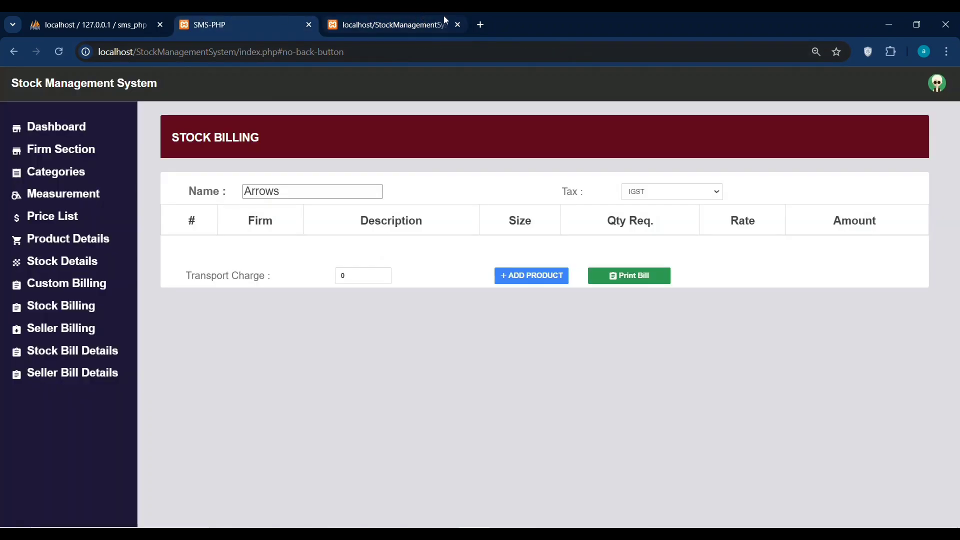
click(458, 25)
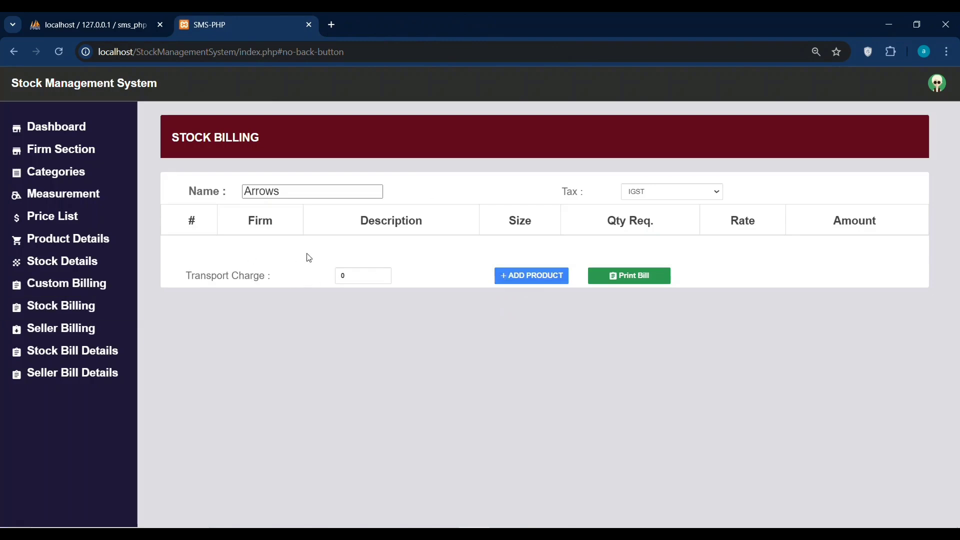
Add an empty product row to the Arrows bill, keeping transport charge 0, then go to Custom Billing.
click(363, 270)
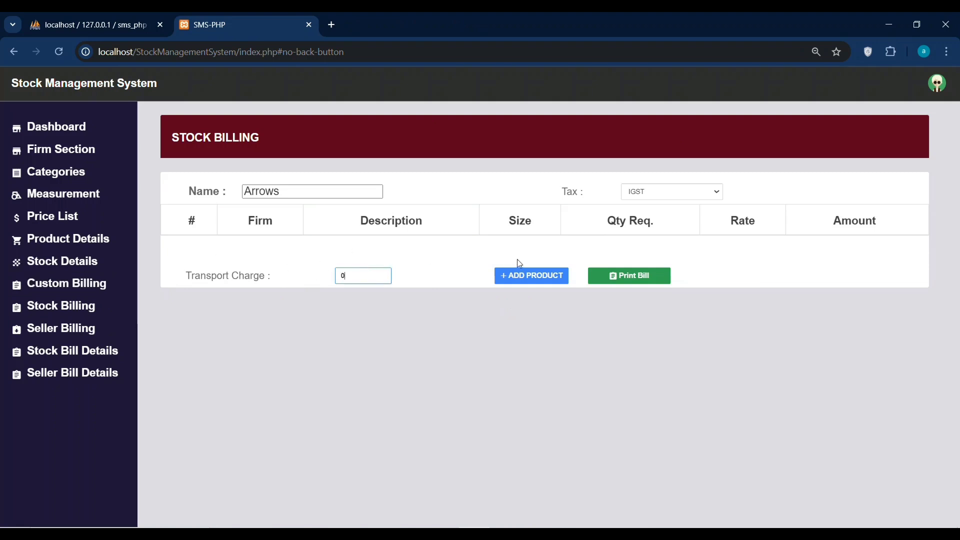
click(524, 276)
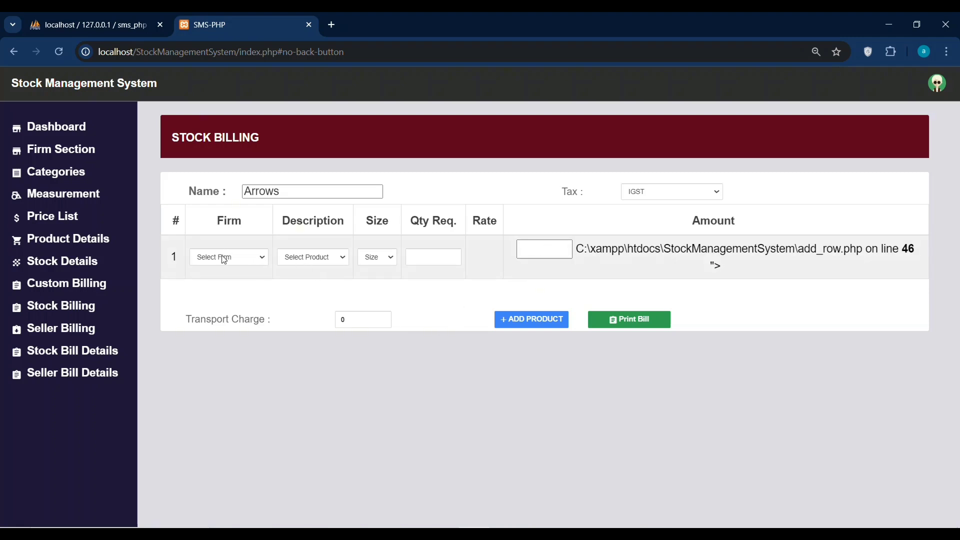
click(64, 289)
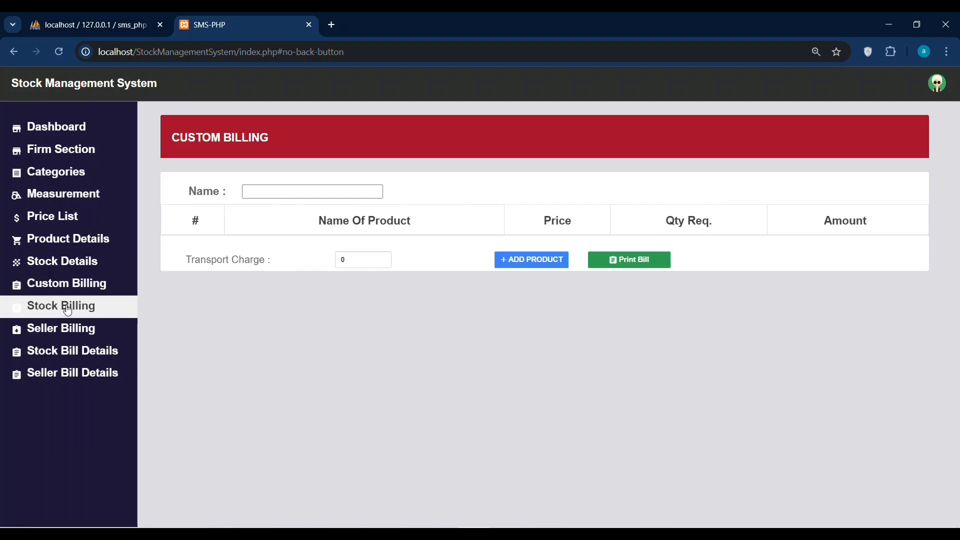
Go to Stock Bill Details and view bill 78 for Arrows at the top of the table.
click(68, 309)
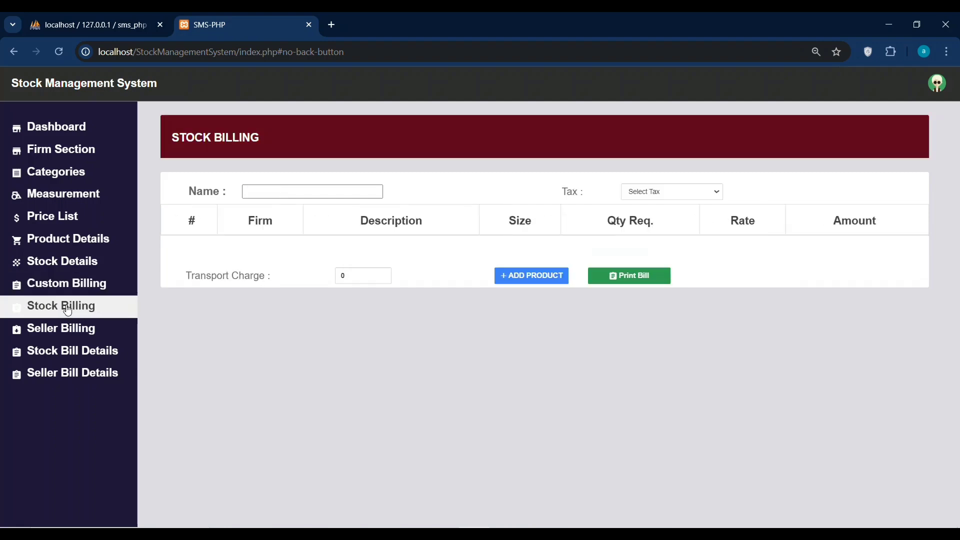
click(66, 330)
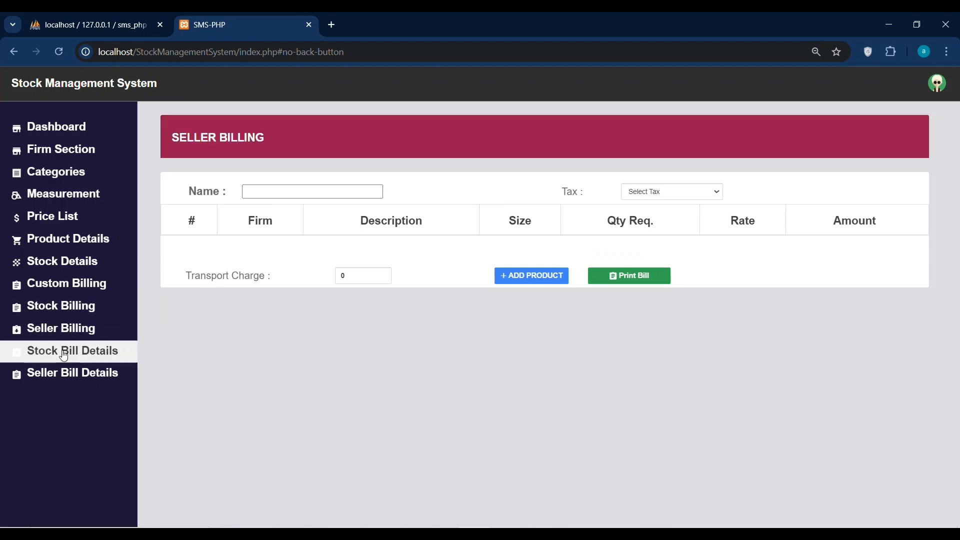
click(64, 354)
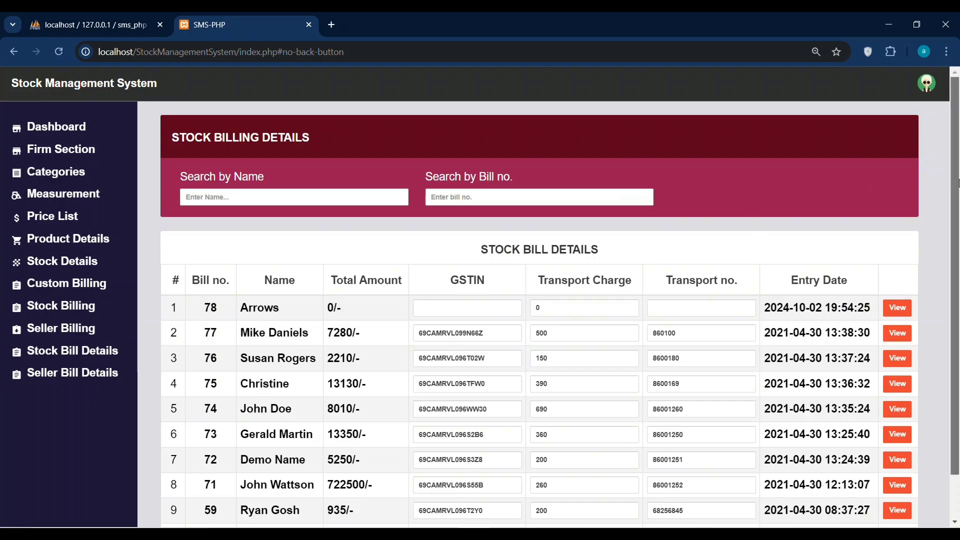
scroll(959, 219, down, 2)
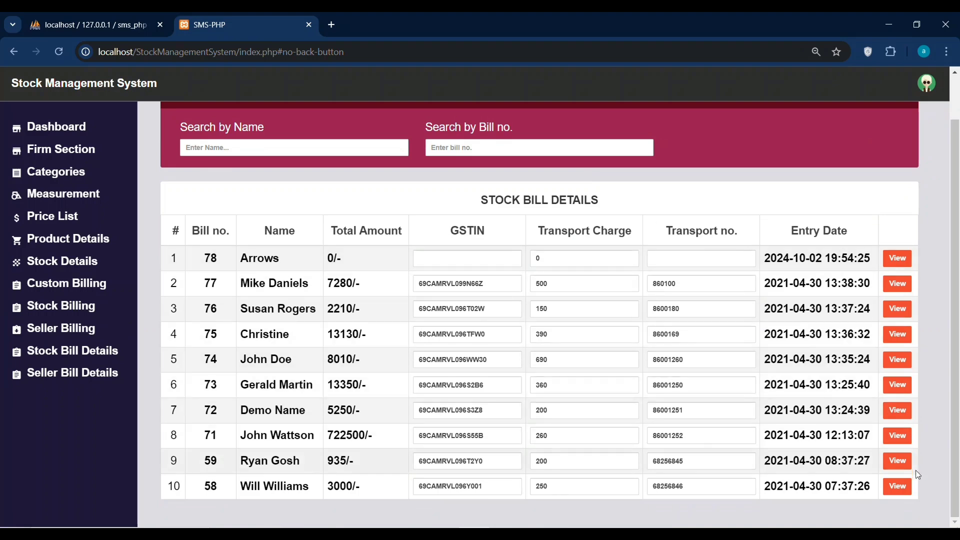
click(897, 257)
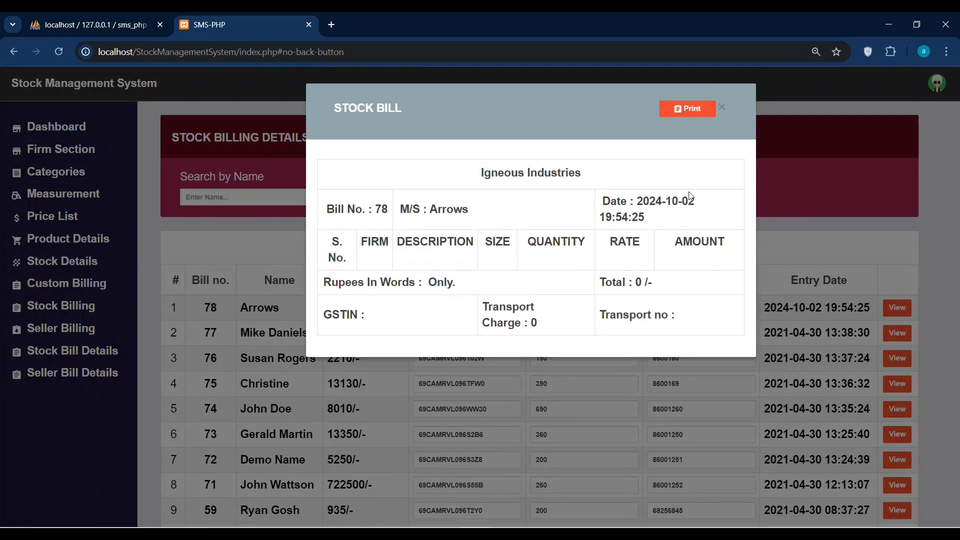
Print bill 78 from the Stock Bill view, cancel the print dialog, and reload to the dashboard.
click(689, 104)
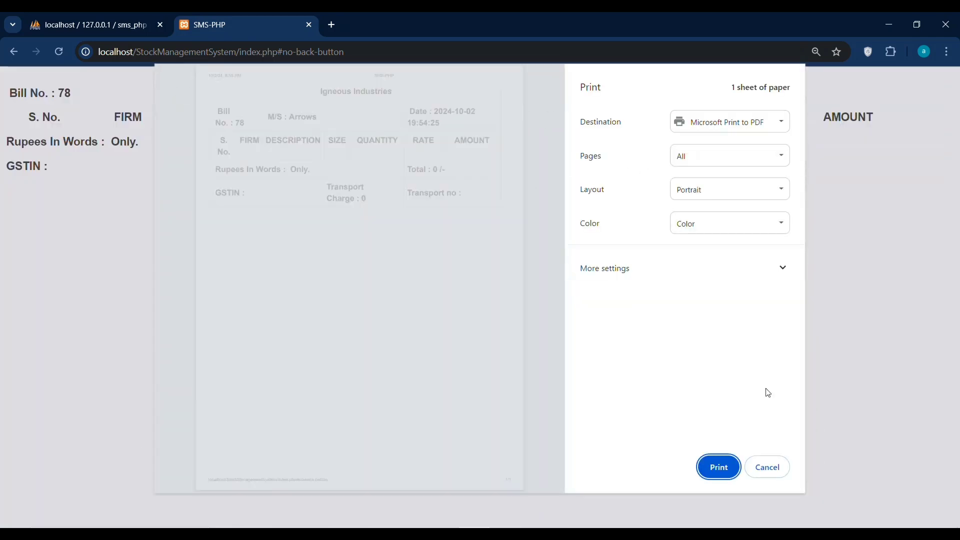
click(769, 468)
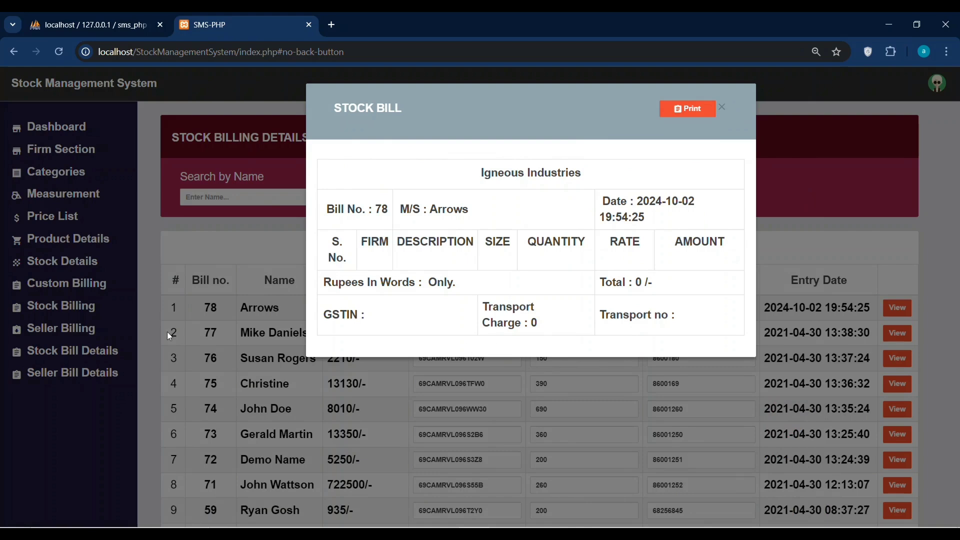
click(61, 50)
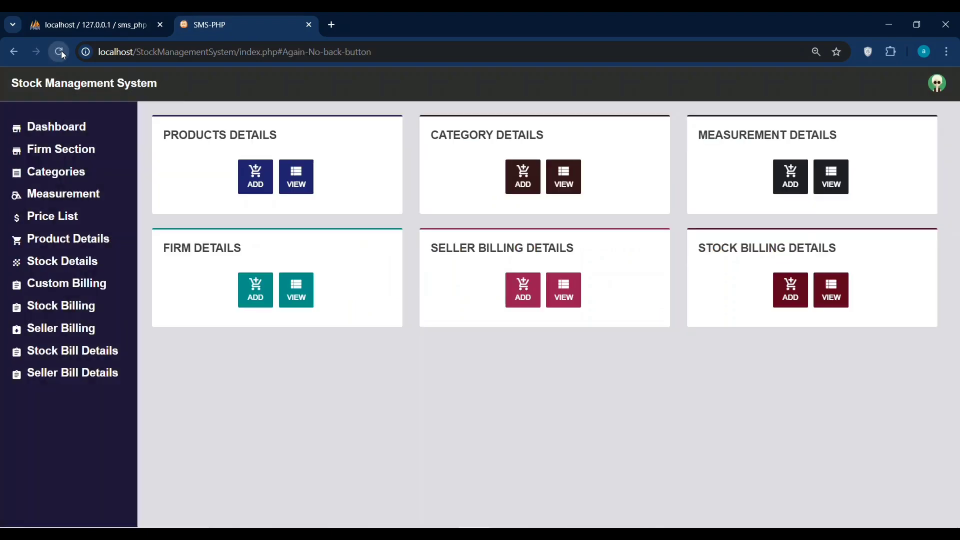
Search Seller Bill Details for 'Arrows' by both name and bill number, finding no matches.
click(80, 359)
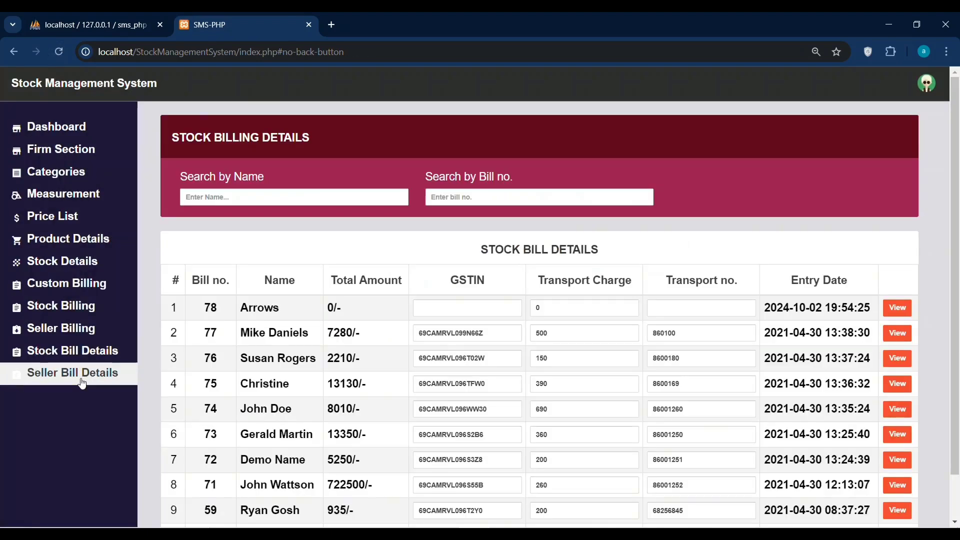
click(82, 382)
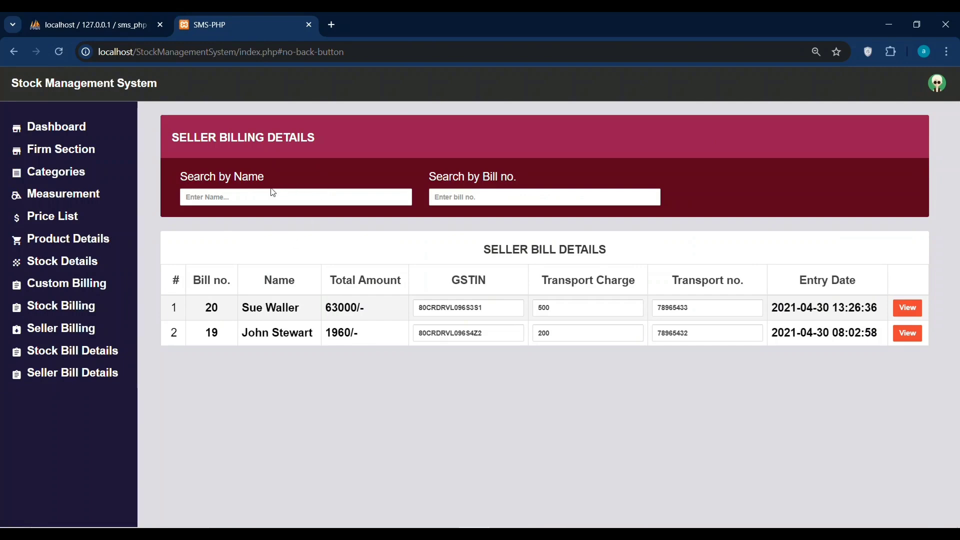
click(253, 198)
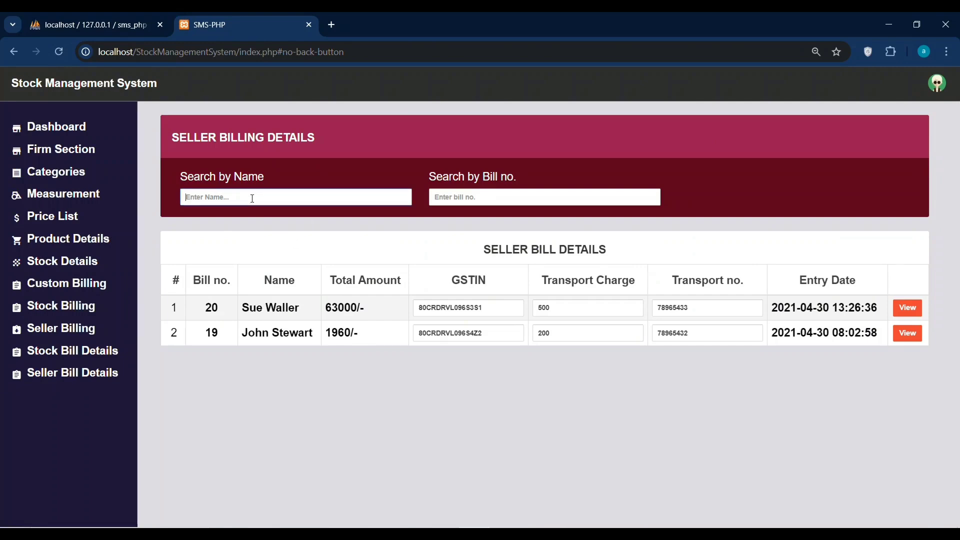
text(Arrows)
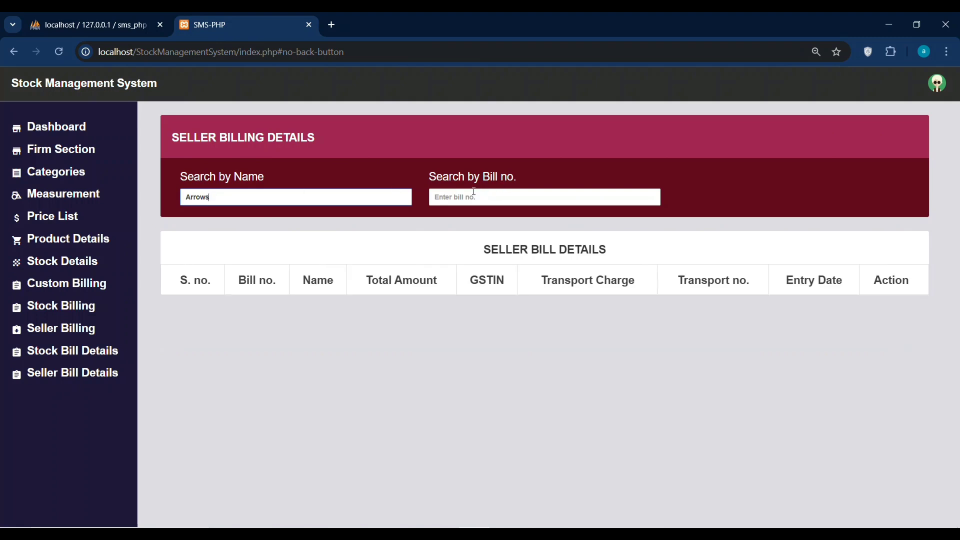
click(474, 192)
text(Arrows)
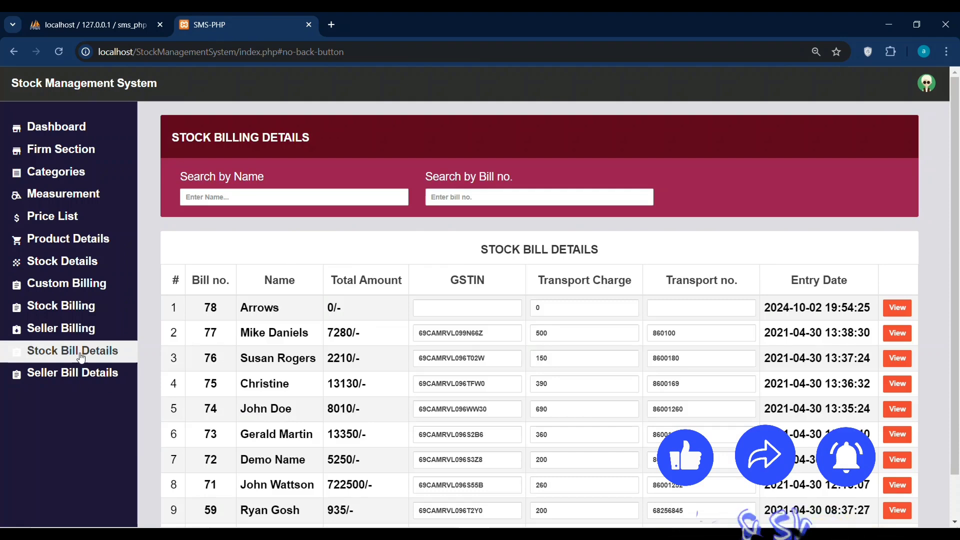
double_click(209, 307)
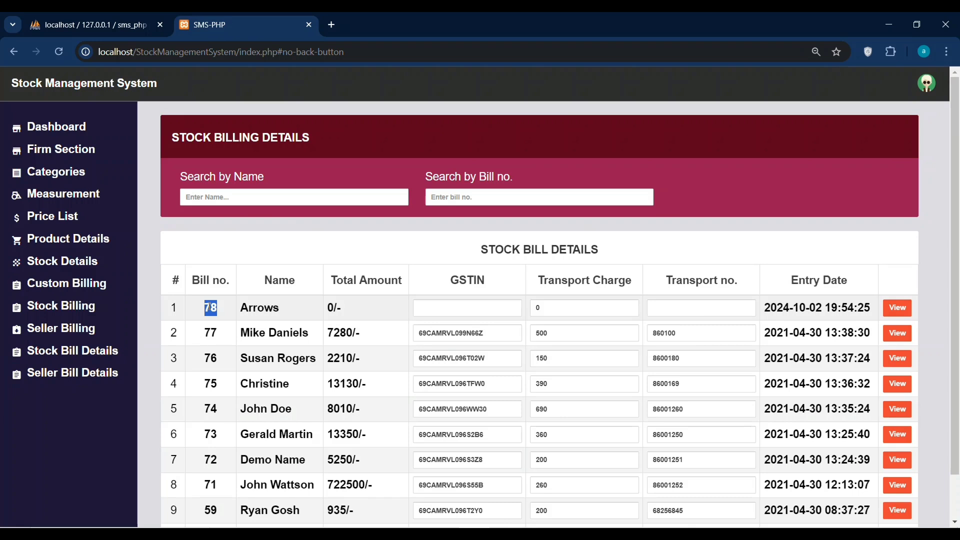
Search the seller bills for bill number 78, then start a new bill in Seller Billing.
click(93, 356)
click(71, 378)
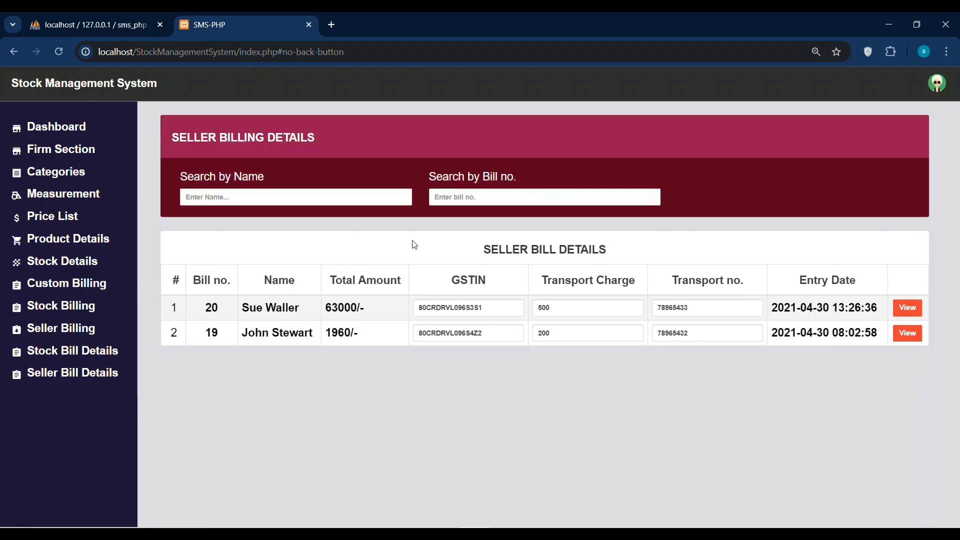
click(456, 198)
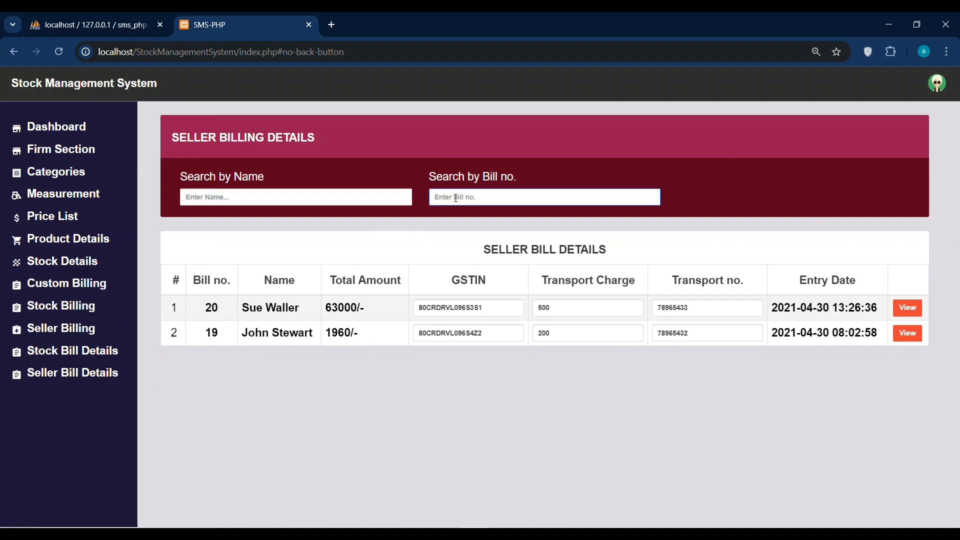
text(78)
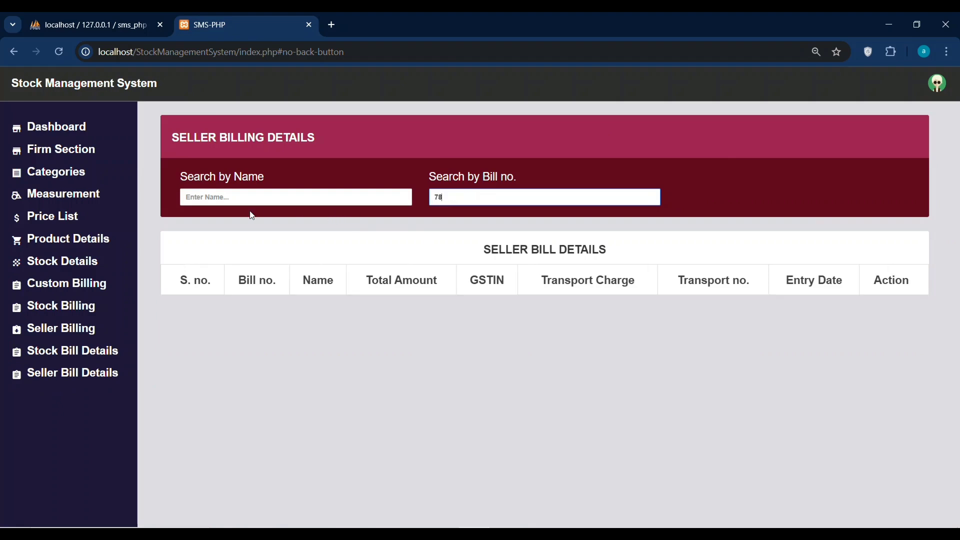
click(61, 340)
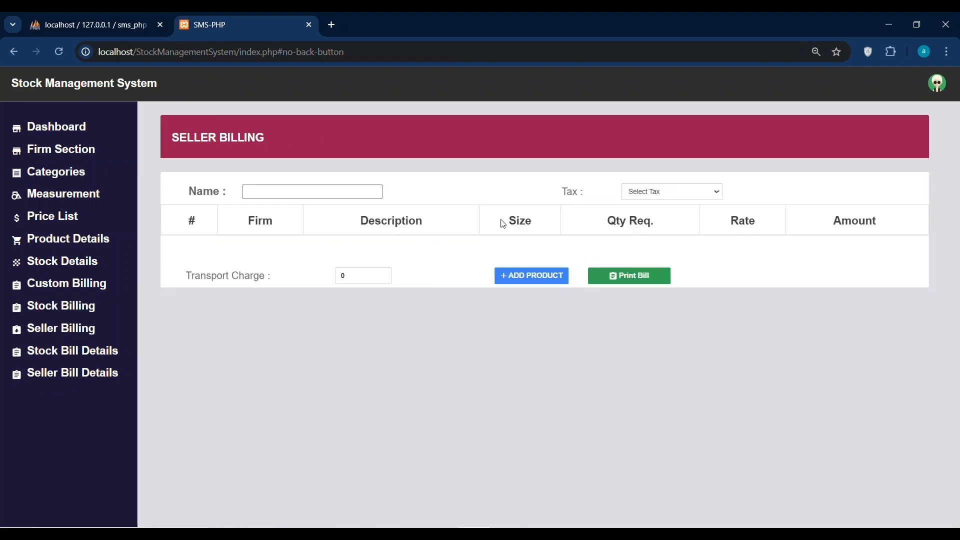
click(324, 187)
Leave the Seller Billing name field, pass through Stock Billing, and return to the Dashboard.
click(269, 193)
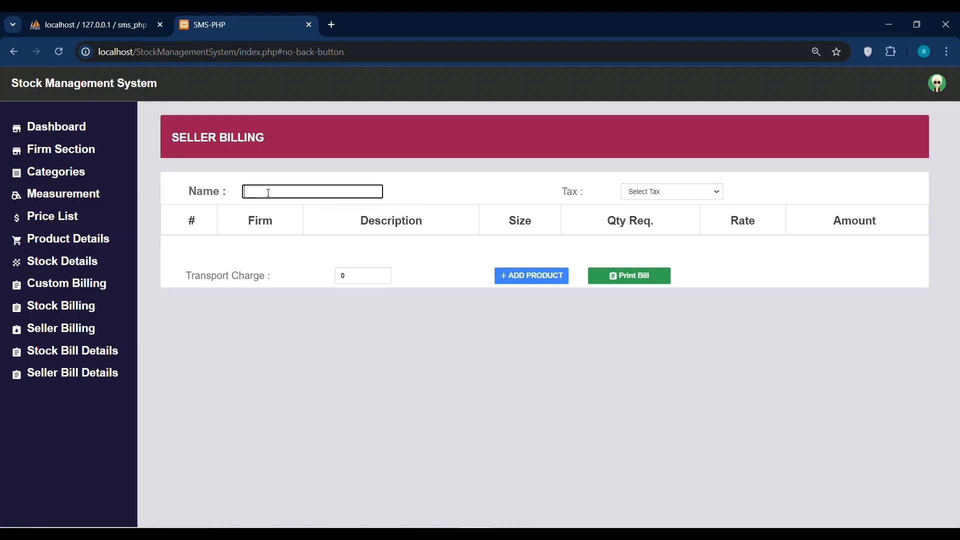
click(61, 310)
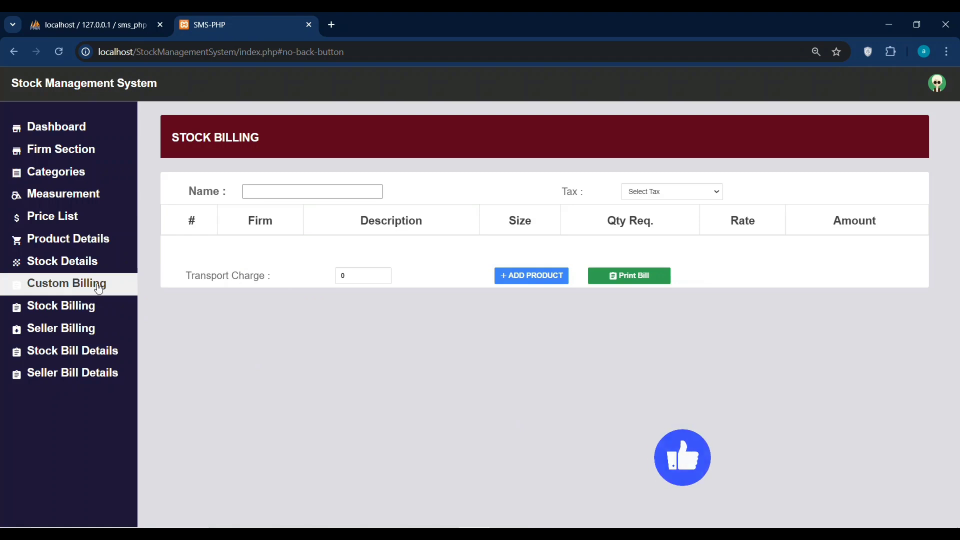
click(77, 136)
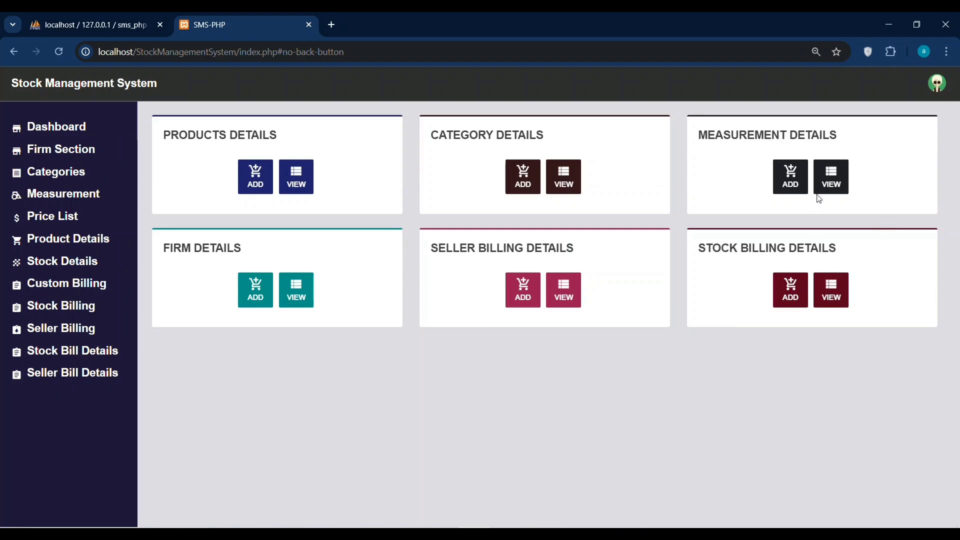
click(842, 186)
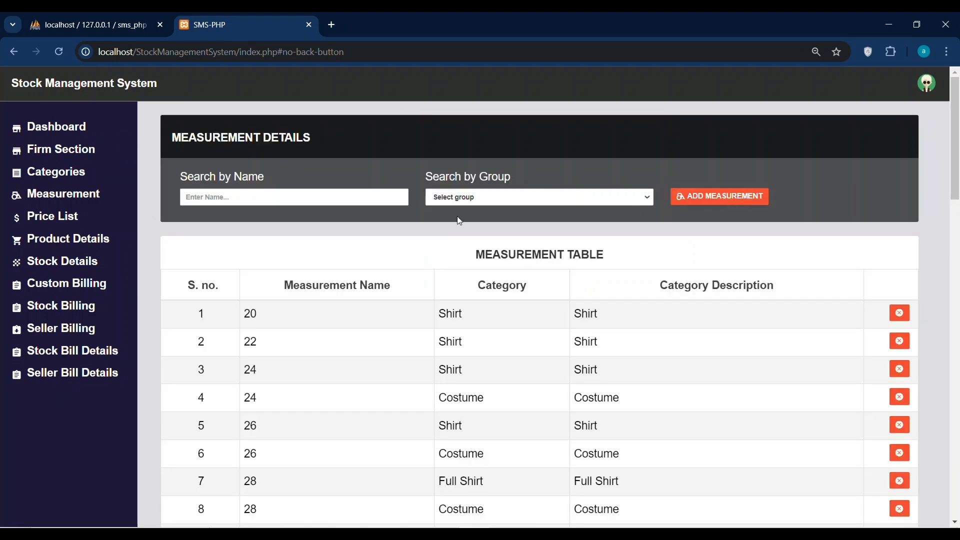
click(108, 302)
click(56, 128)
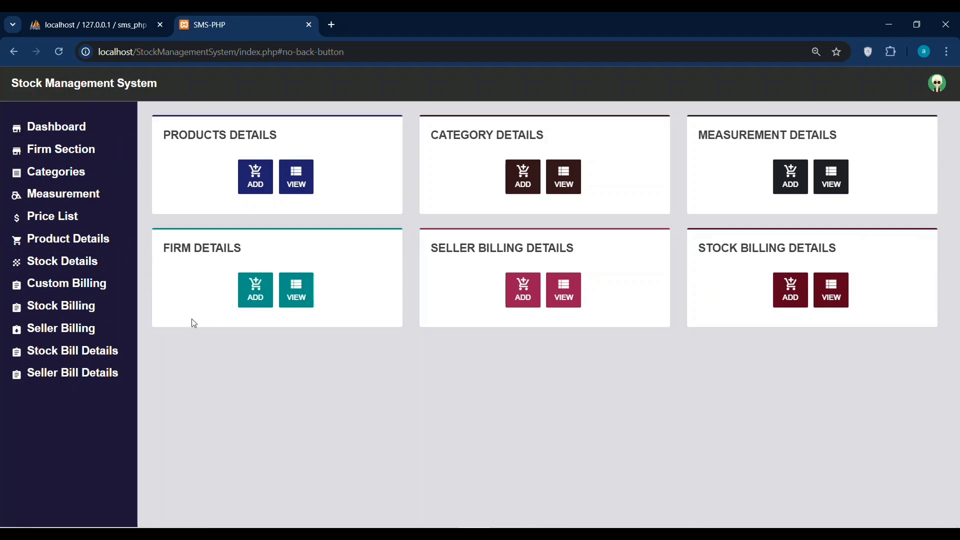
click(62, 154)
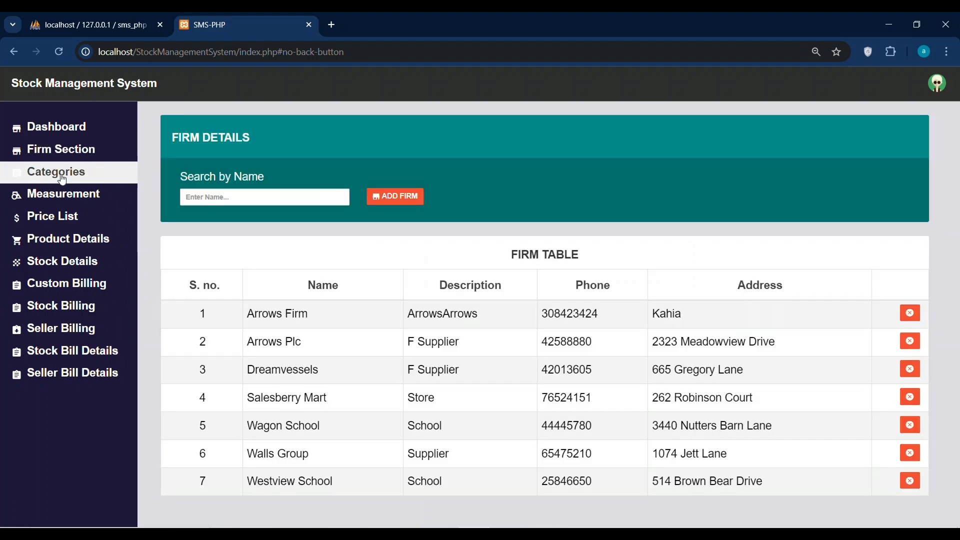
click(63, 178)
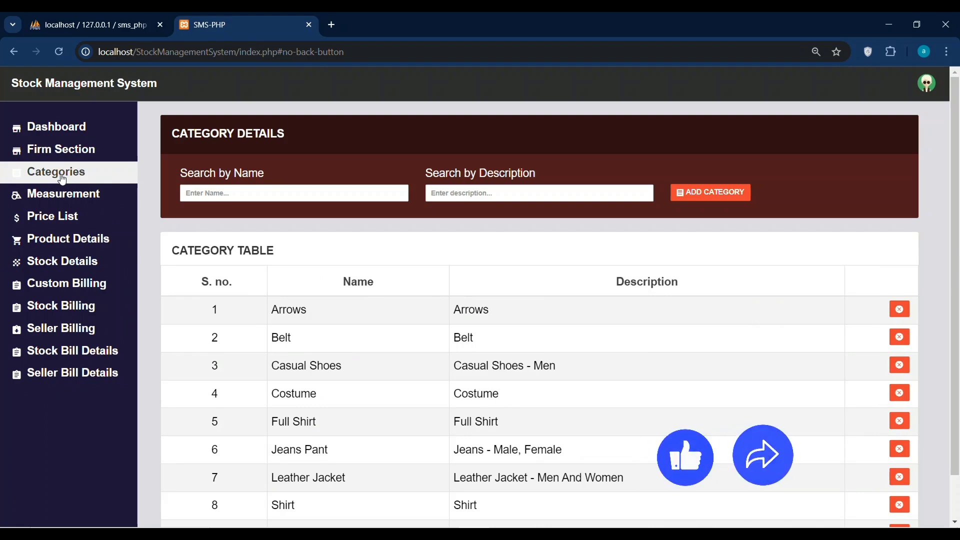
click(40, 217)
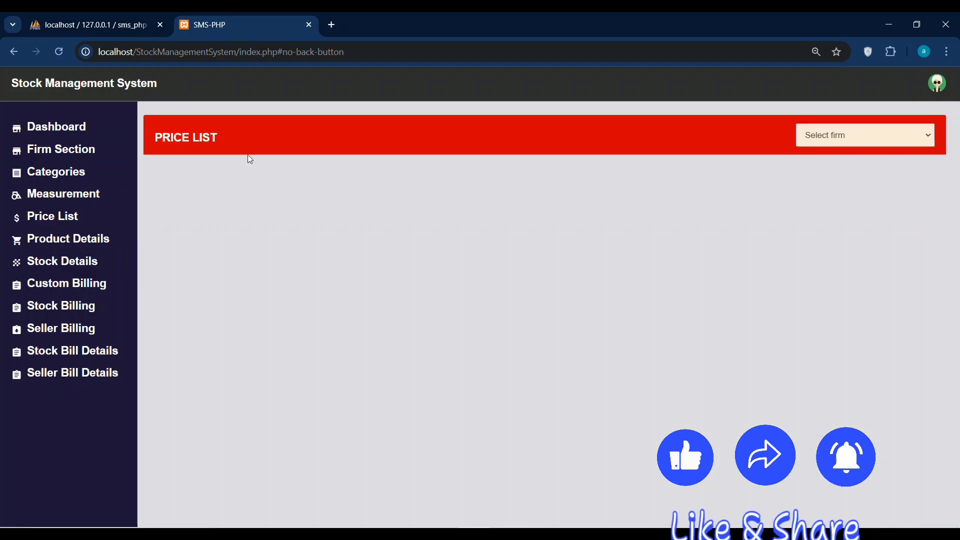
click(46, 131)
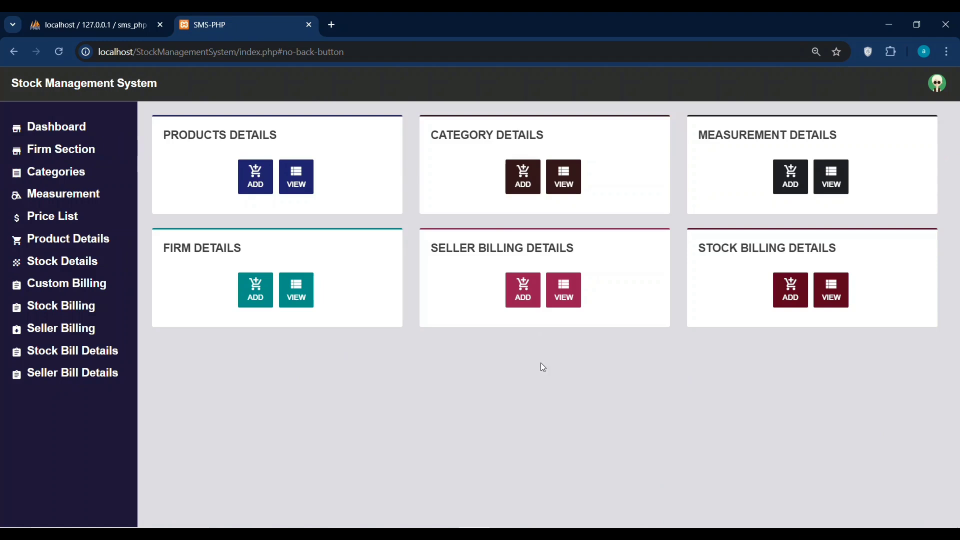